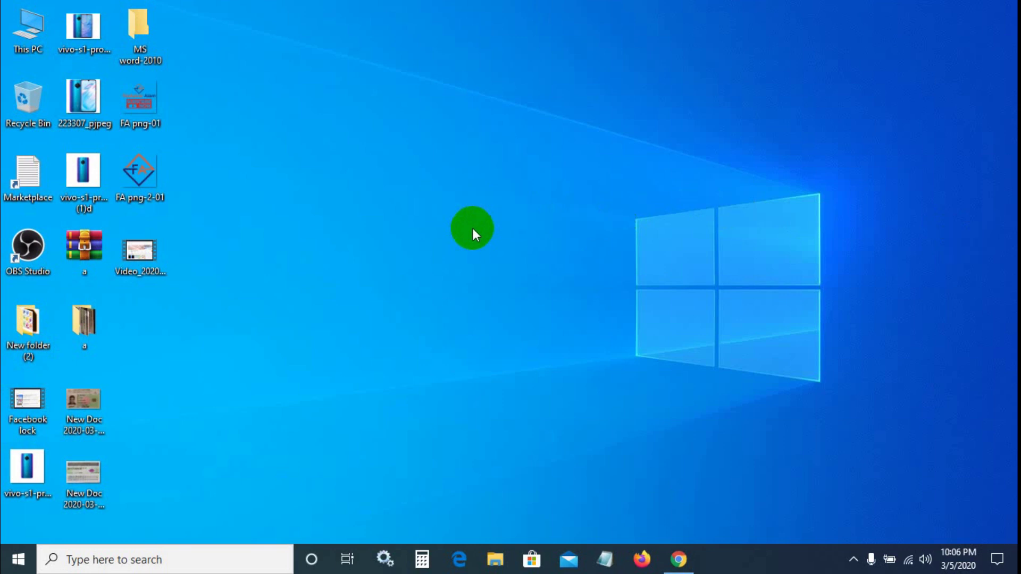
Open the Start menu's app list and scroll down to the Microsoft Office folder
click(17, 568)
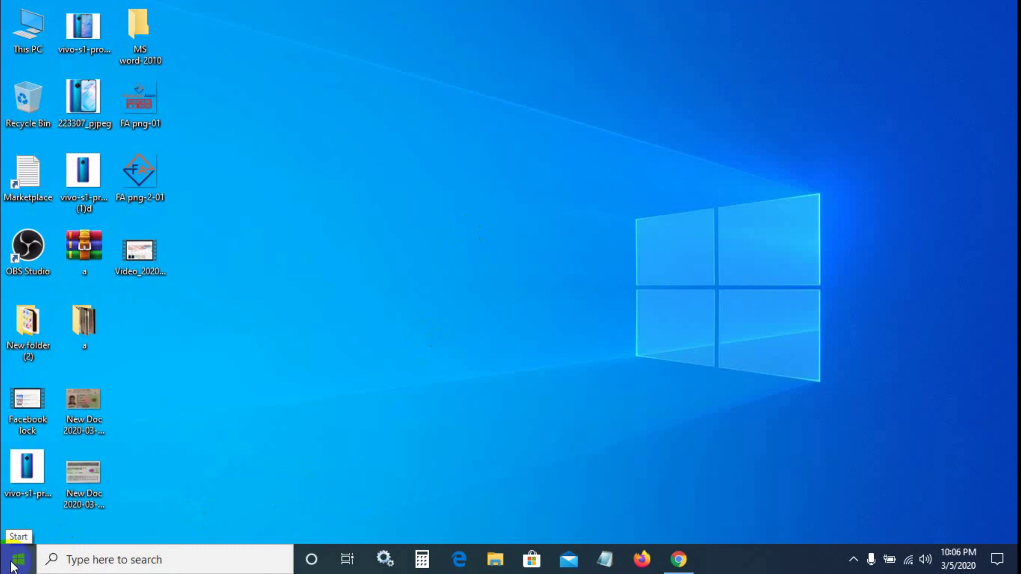
click(17, 559)
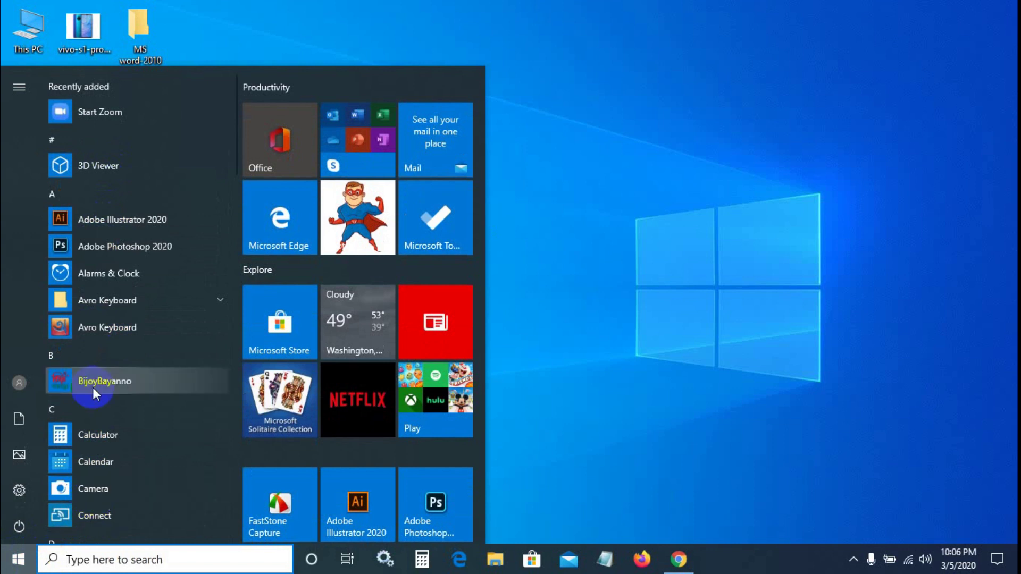
scroll(124, 280, down, 3)
scroll(124, 281, down, 2)
scroll(123, 282, down, 2)
scroll(123, 283, down, 2)
scroll(123, 283, down, 2)
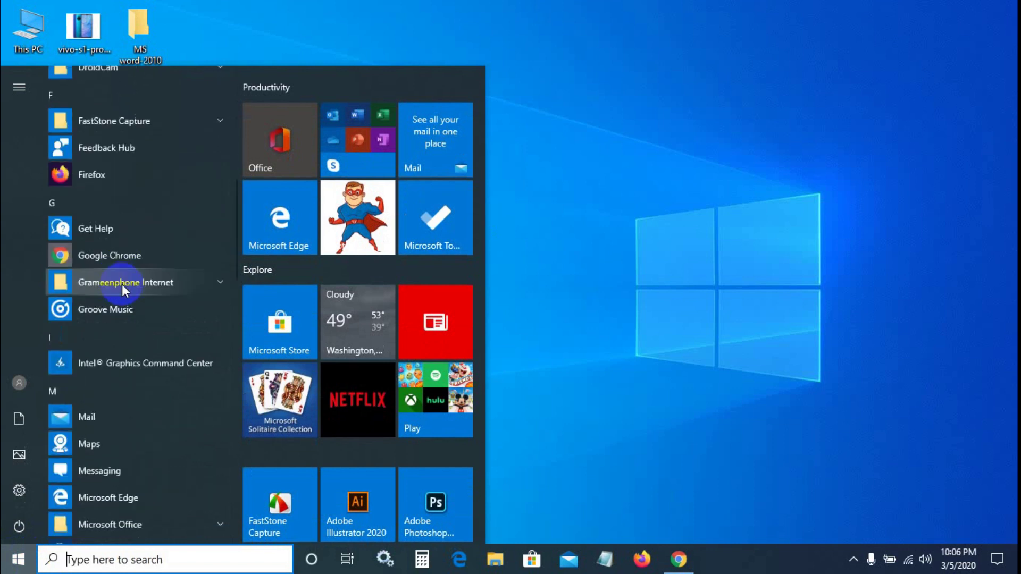
scroll(123, 287, down, 2)
scroll(123, 287, down, 2)
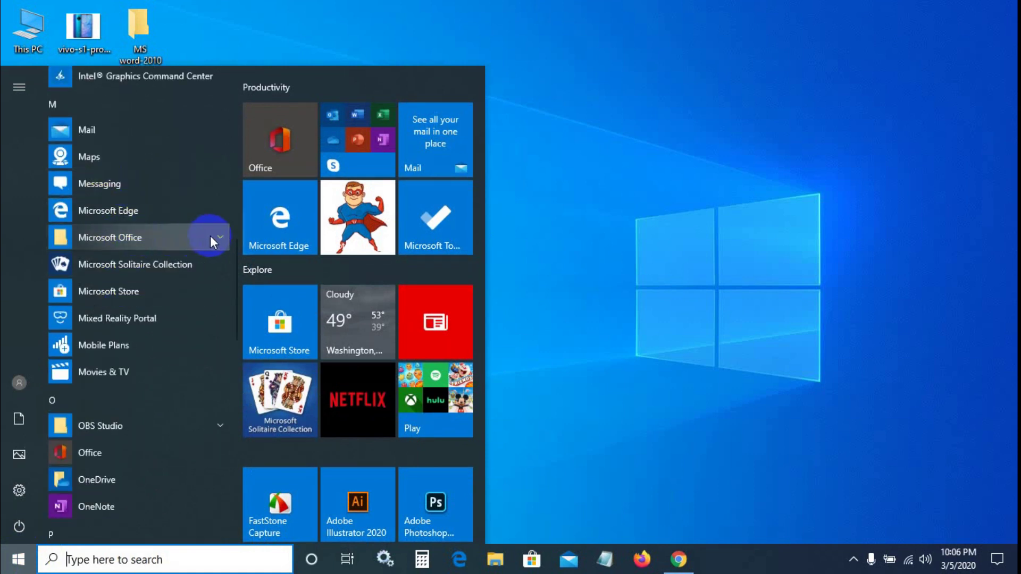
Expand the Microsoft Office folder and launch Microsoft Word 2010
click(218, 237)
scroll(165, 390, down, 2)
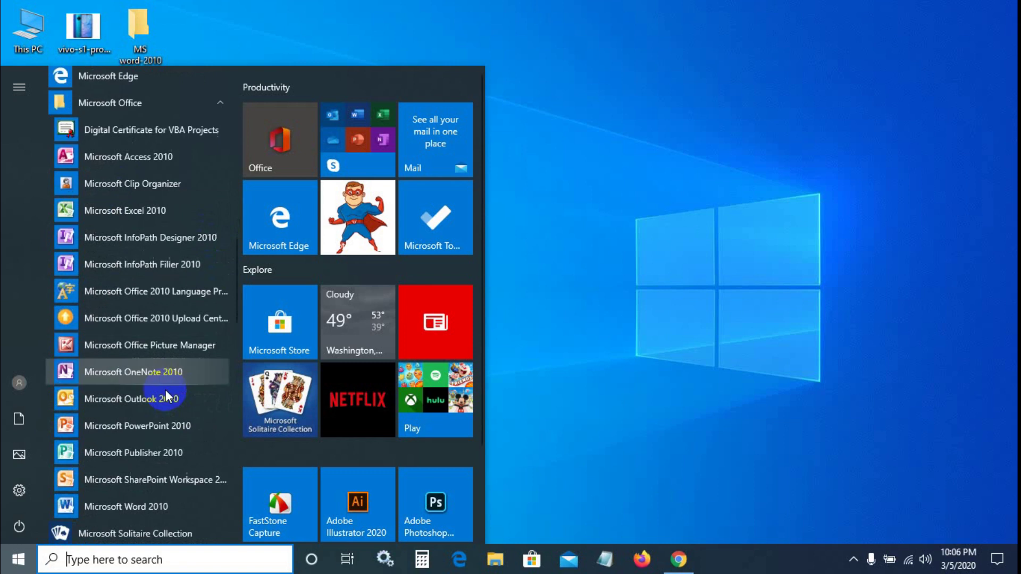
scroll(165, 391, down, 3)
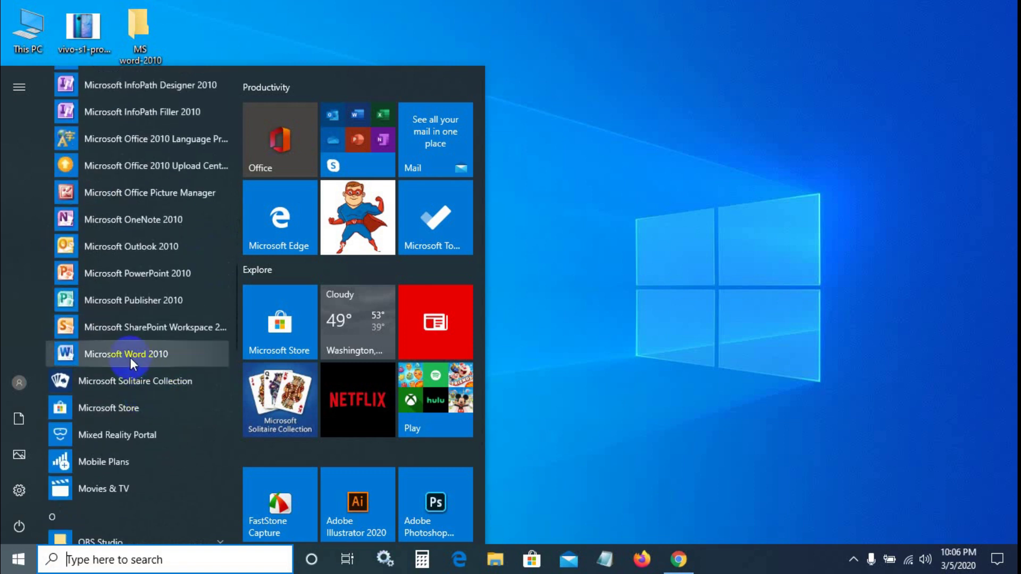
click(130, 355)
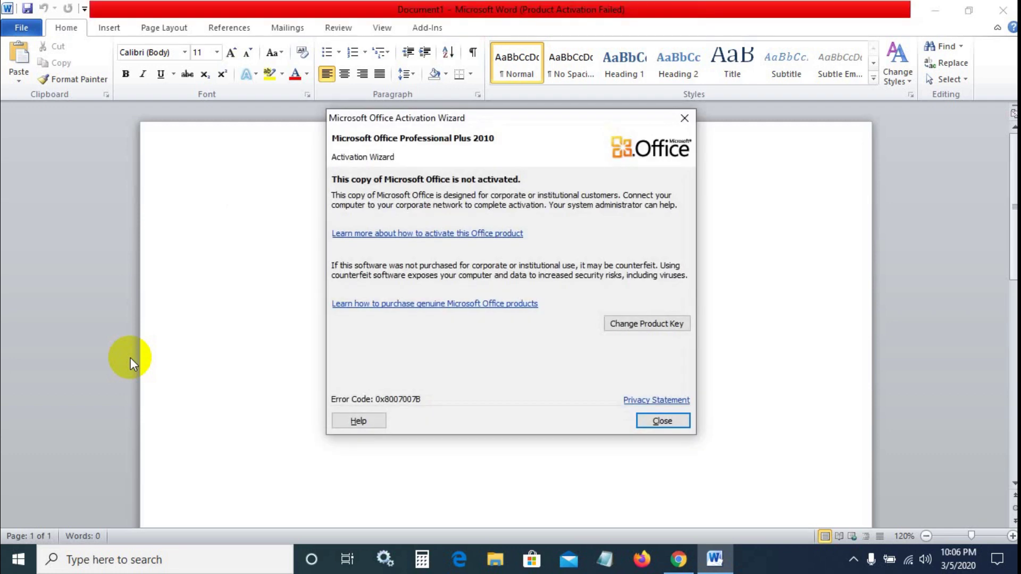
Dismiss the Activation Wizard and close the blank Document1 window
click(663, 423)
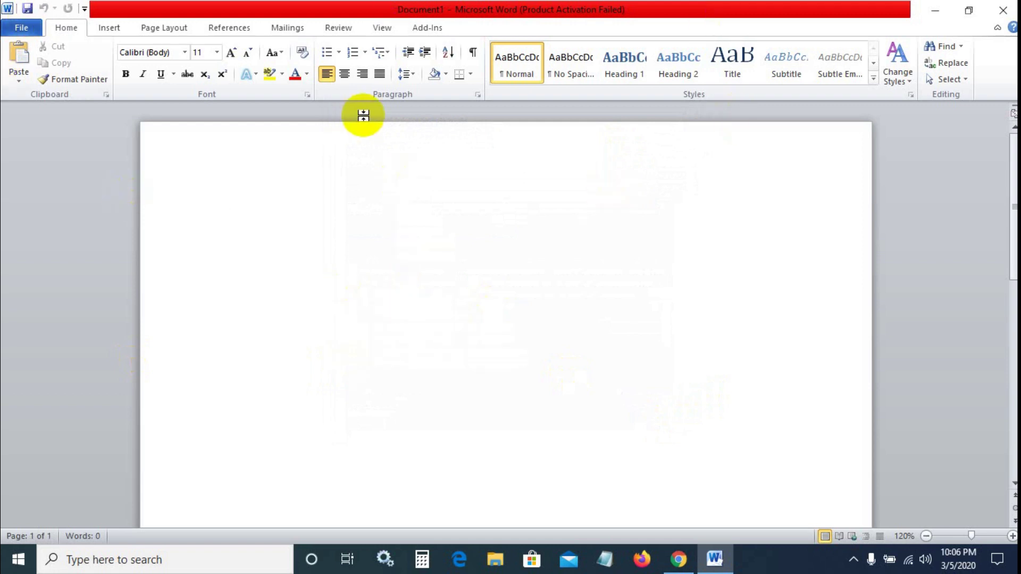
click(1009, 11)
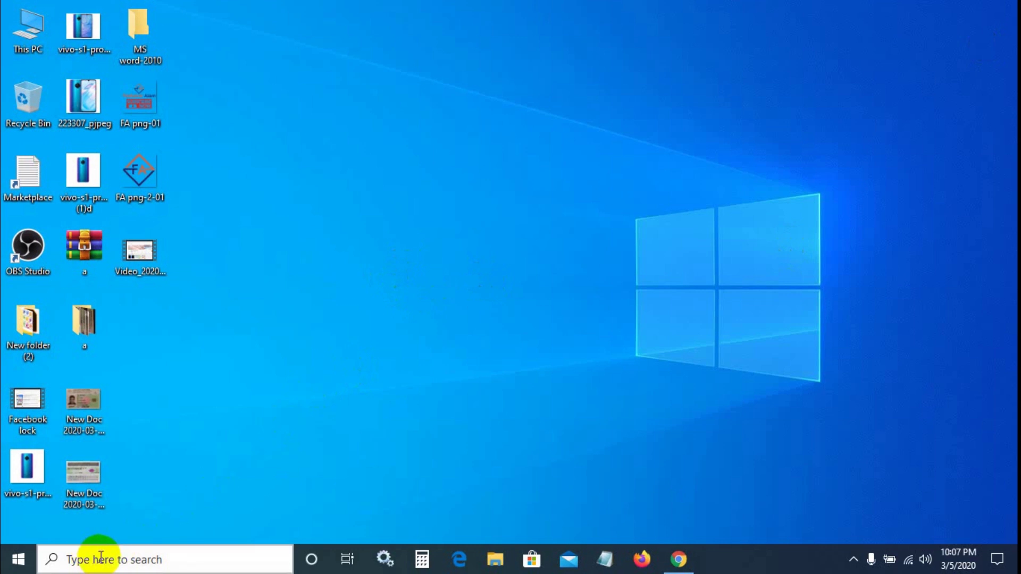
Search 'word' from the taskbar, start Microsoft Word 2010 and dismiss the activation notice
click(142, 559)
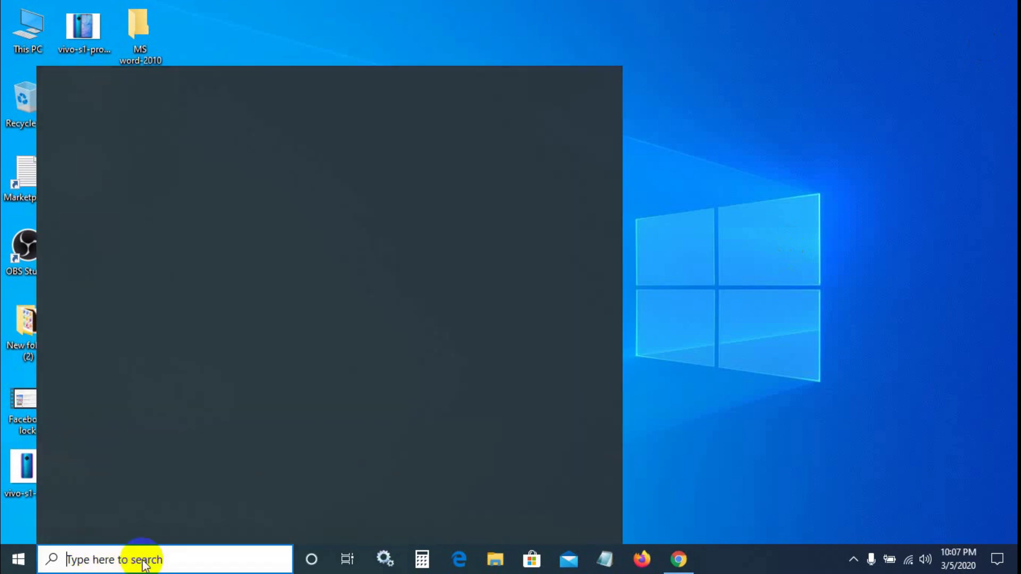
text(w)
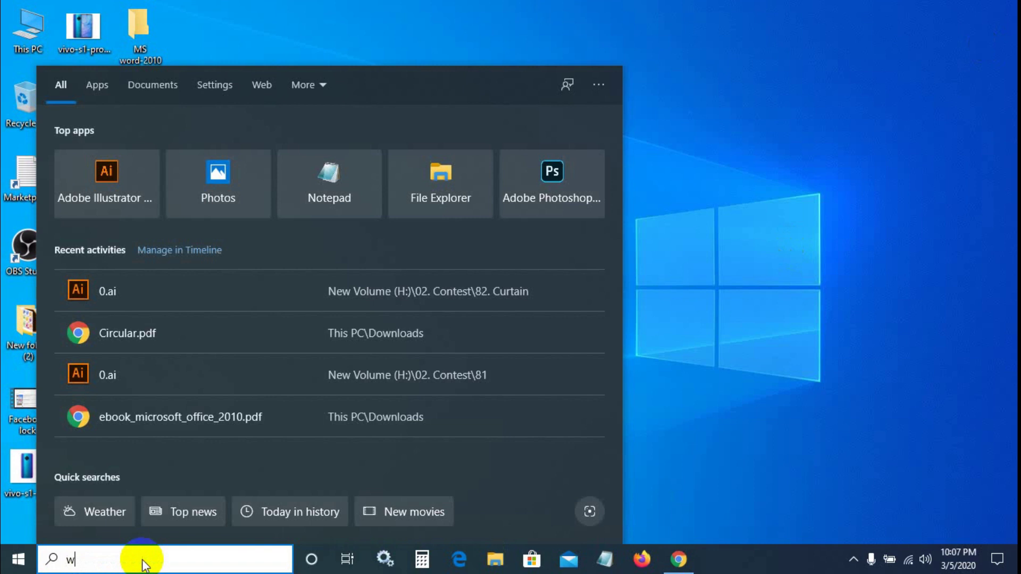
text(ord)
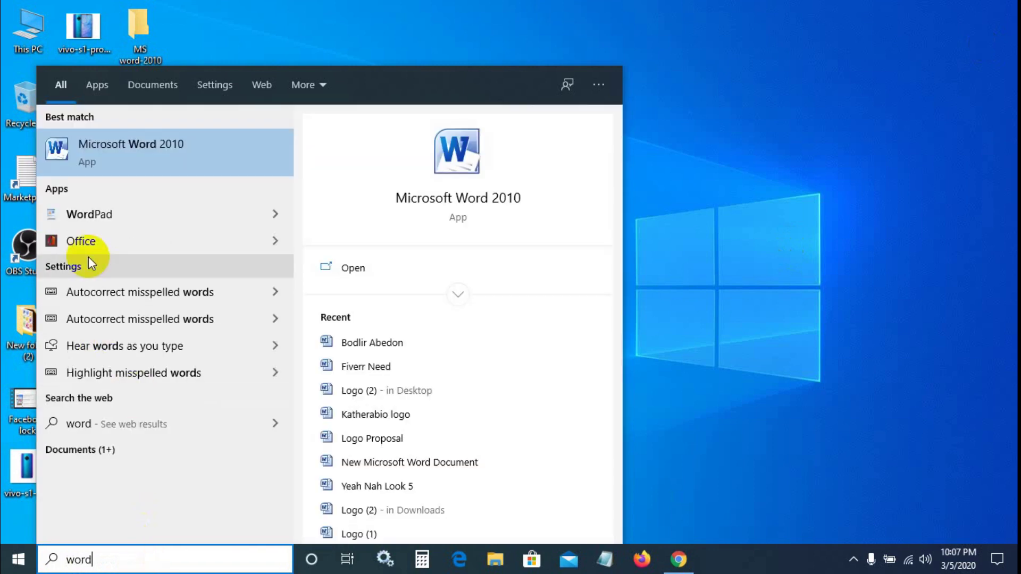
click(187, 149)
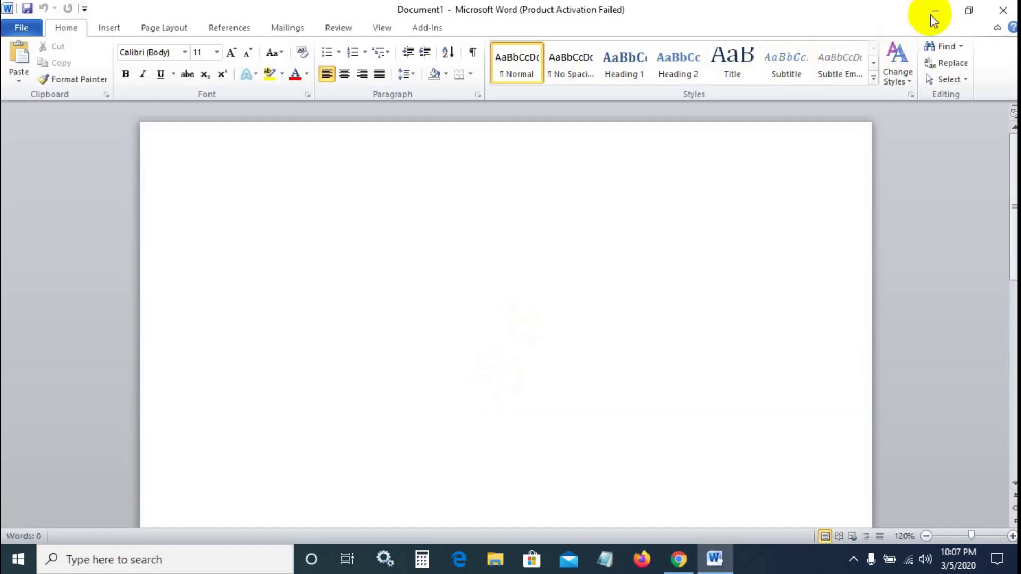
click(665, 419)
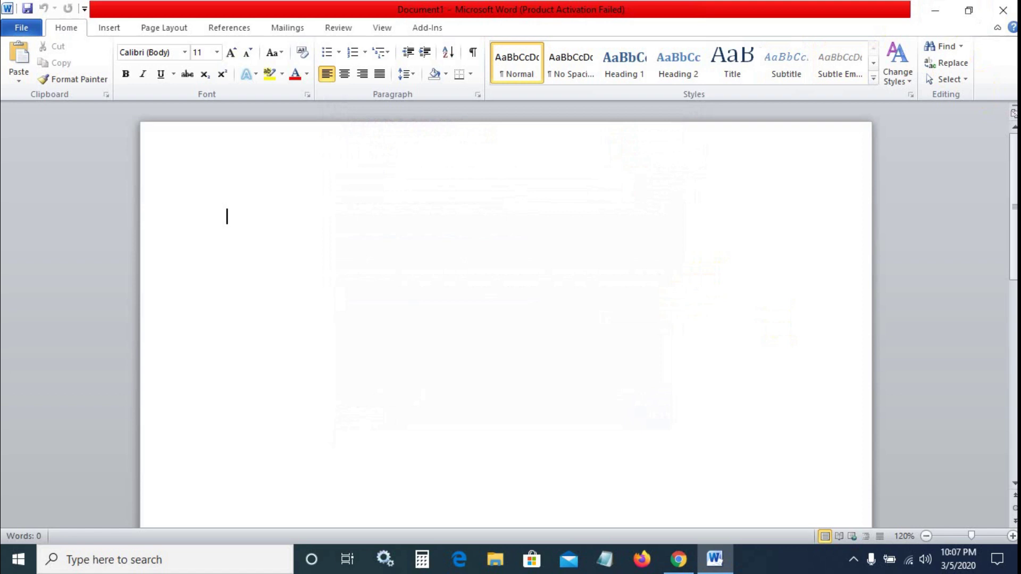
Create a 'New Microsoft Word Document' on the desktop with its default name and open it
right_click(461, 107)
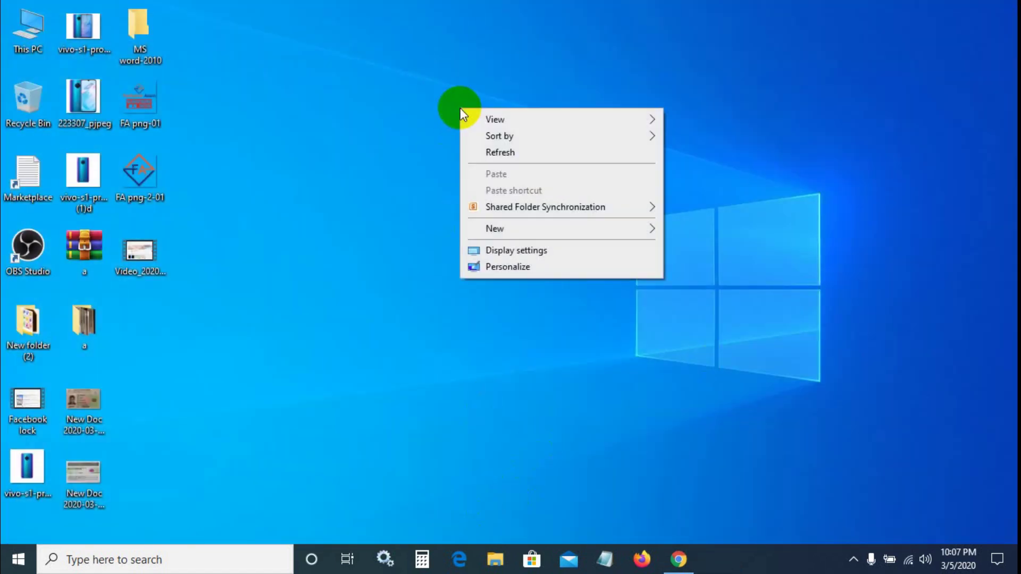
mouse_move(558, 228)
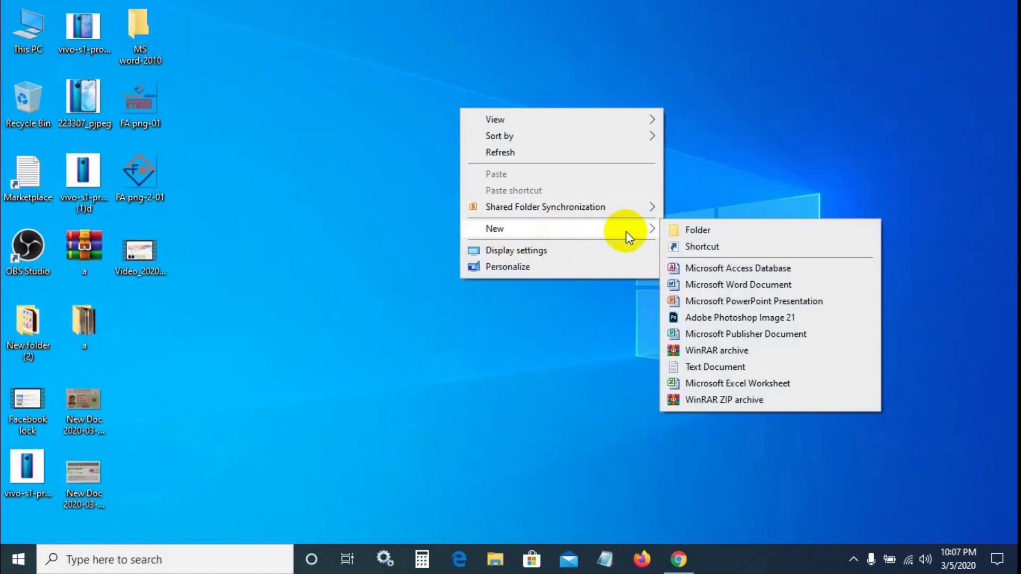
click(709, 287)
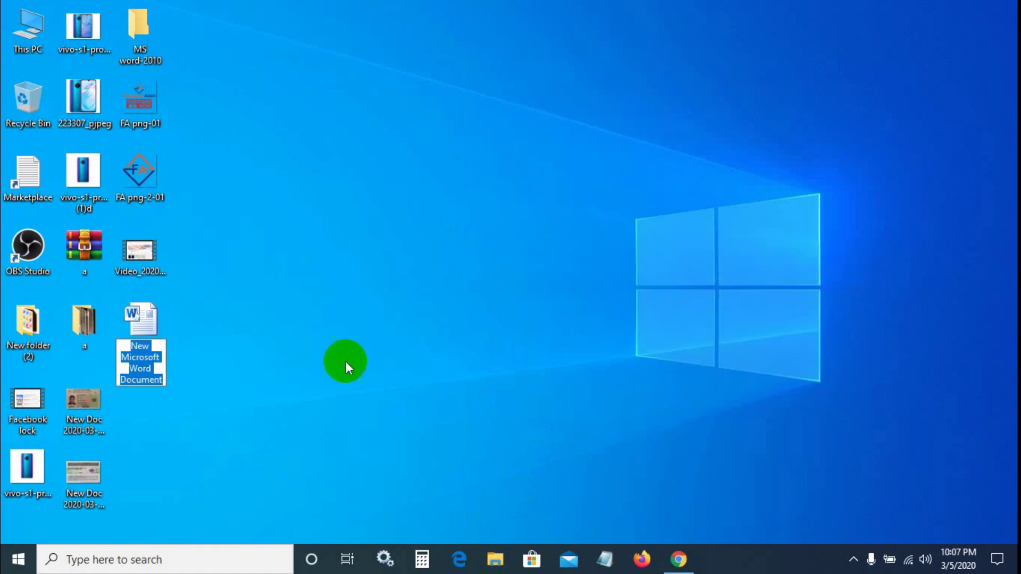
click(184, 325)
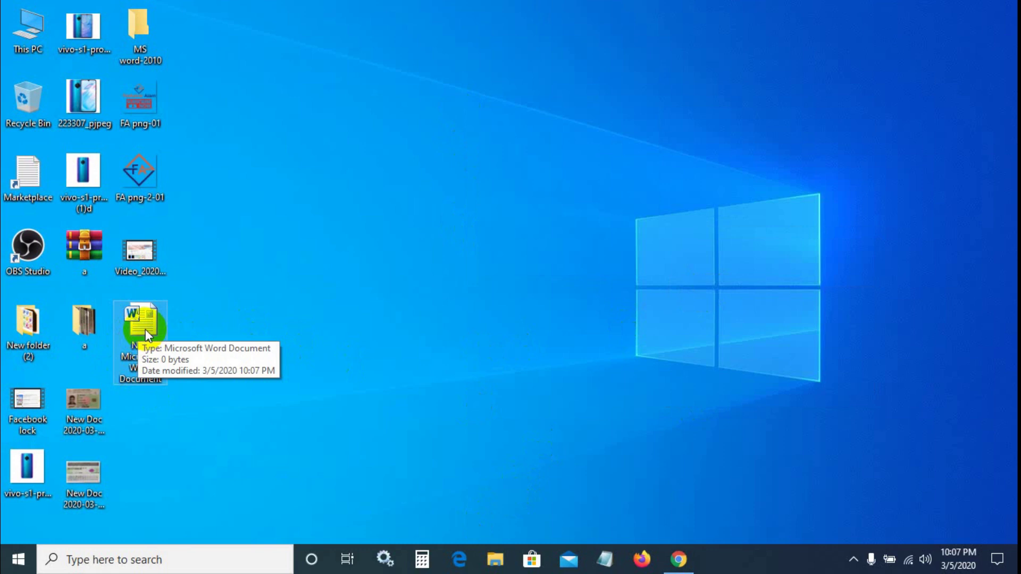
double_click(143, 328)
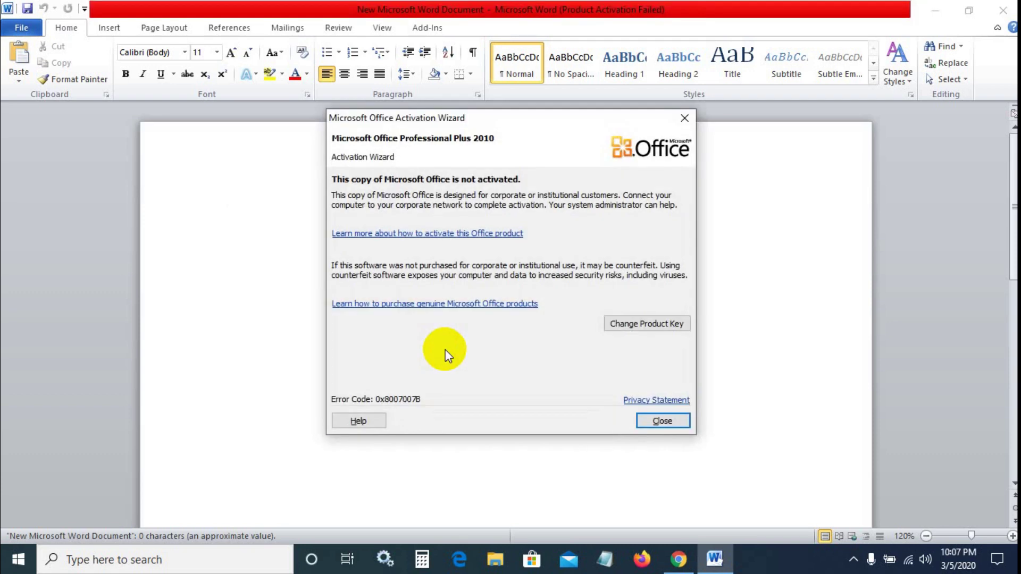
Close the Activation Wizard, check the File Info page, then return to the blank page
click(661, 421)
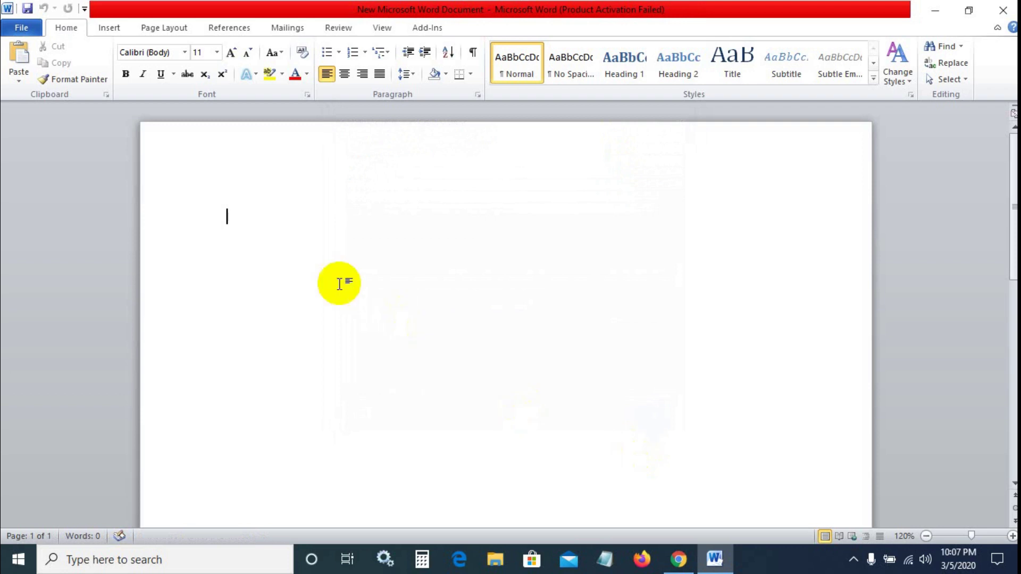
click(26, 35)
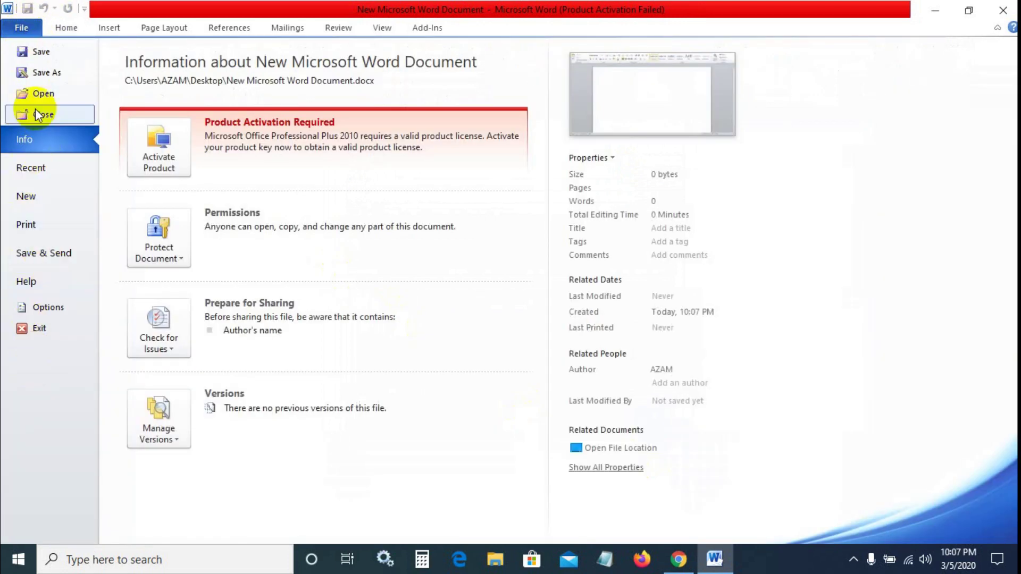
click(21, 28)
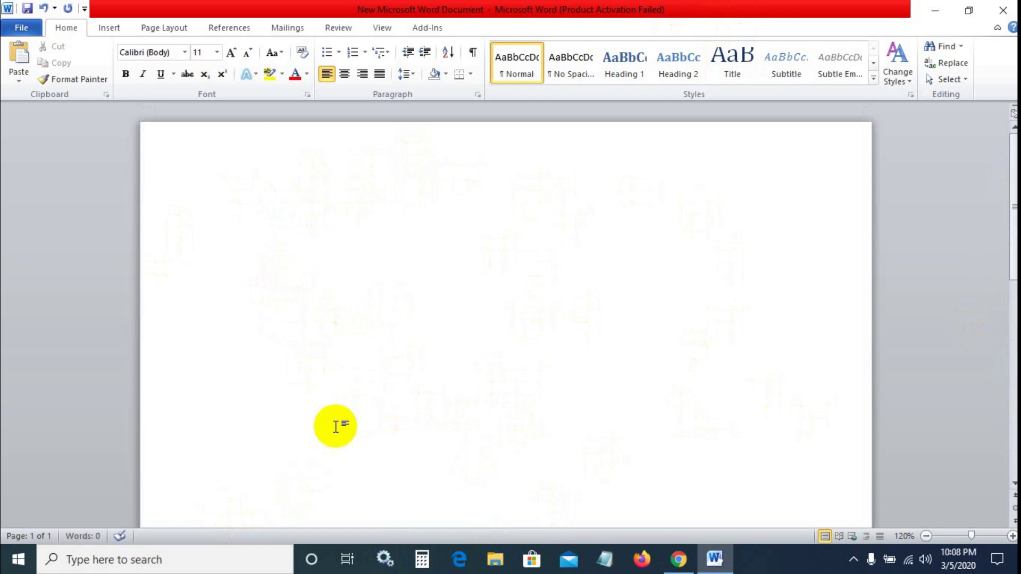
scroll(335, 426, up, 3)
scroll(335, 425, up, 5)
scroll(340, 420, up, 4)
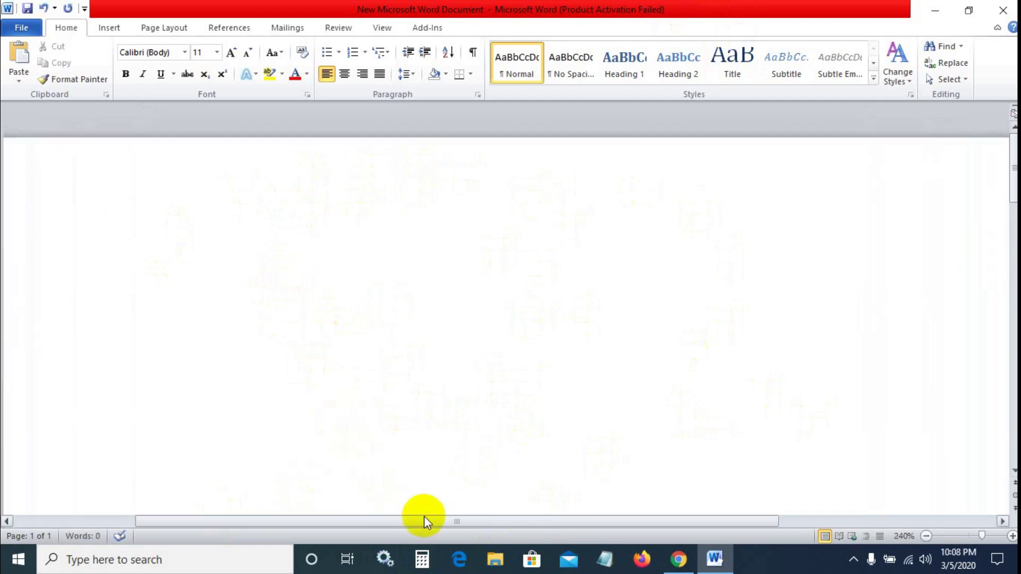
drag(383, 527, 641, 523)
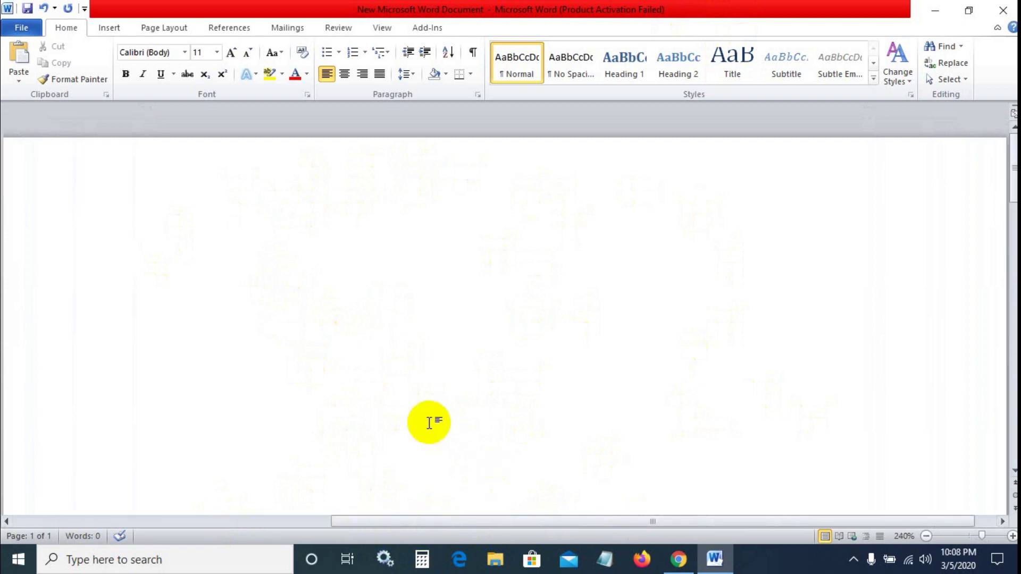
scroll(424, 400, down, 4)
scroll(422, 399, down, 6)
scroll(423, 399, down, 2)
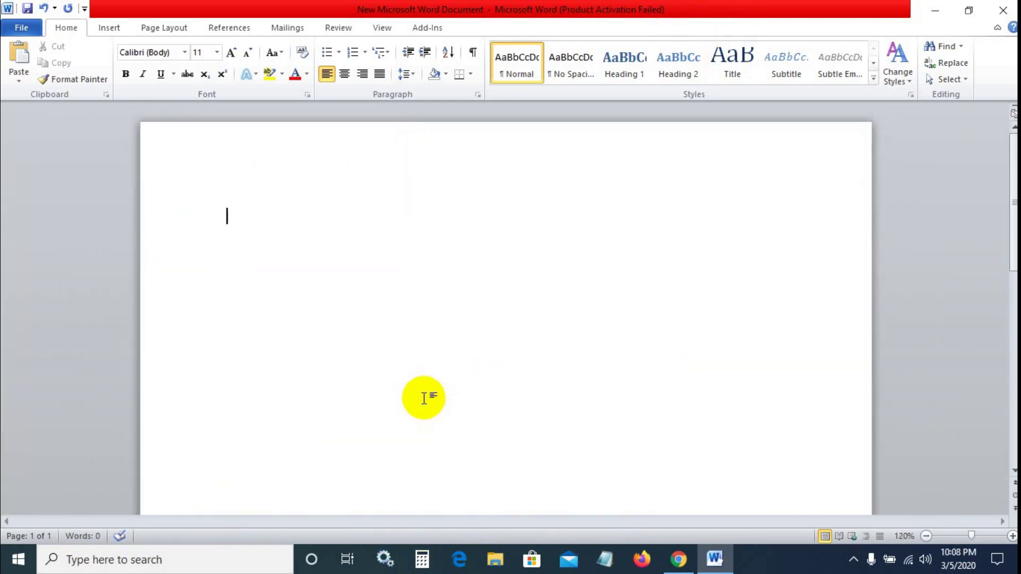
key(ctrl+r)
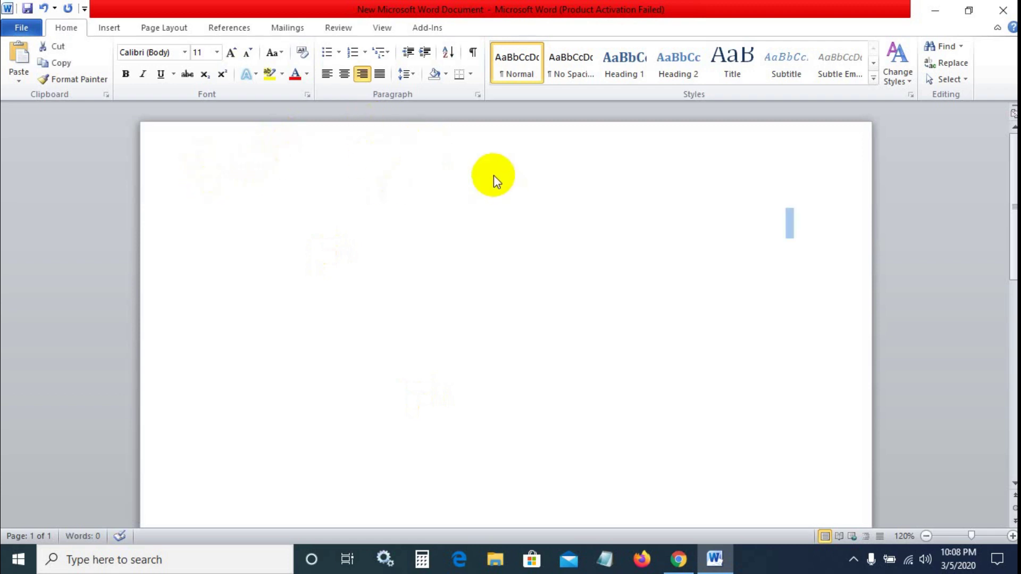
key(ctrl+l)
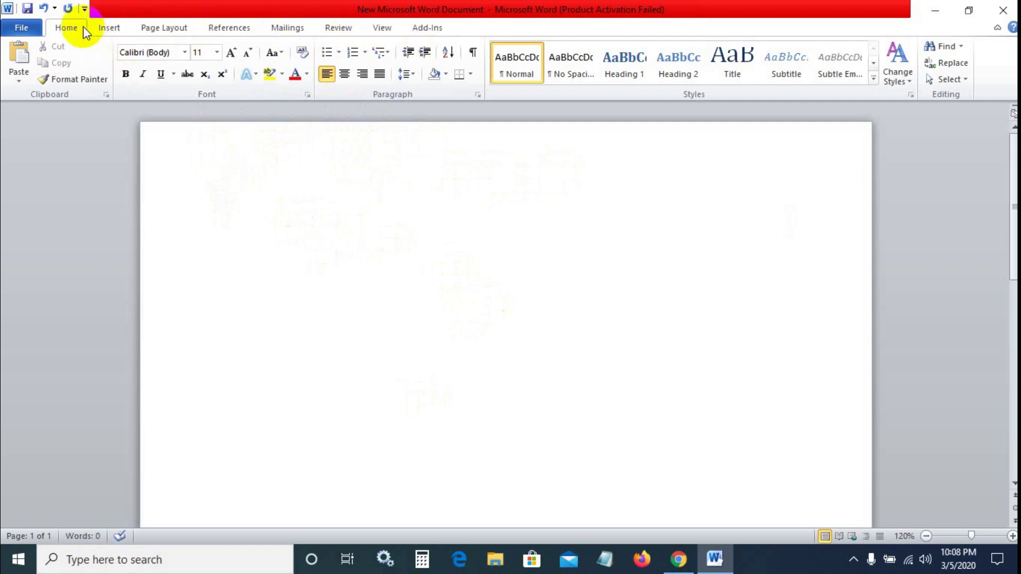
click(108, 28)
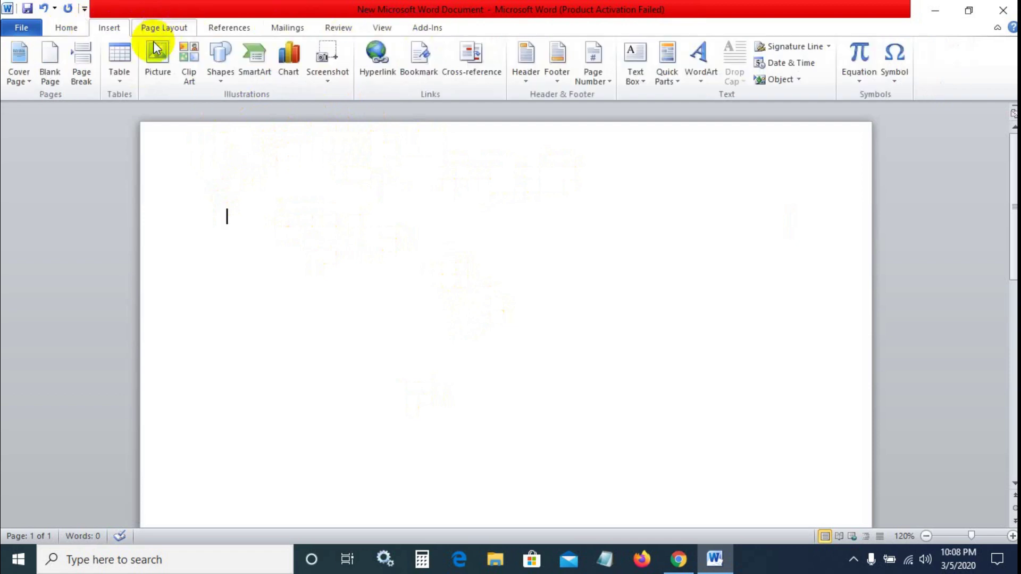
click(160, 28)
click(66, 27)
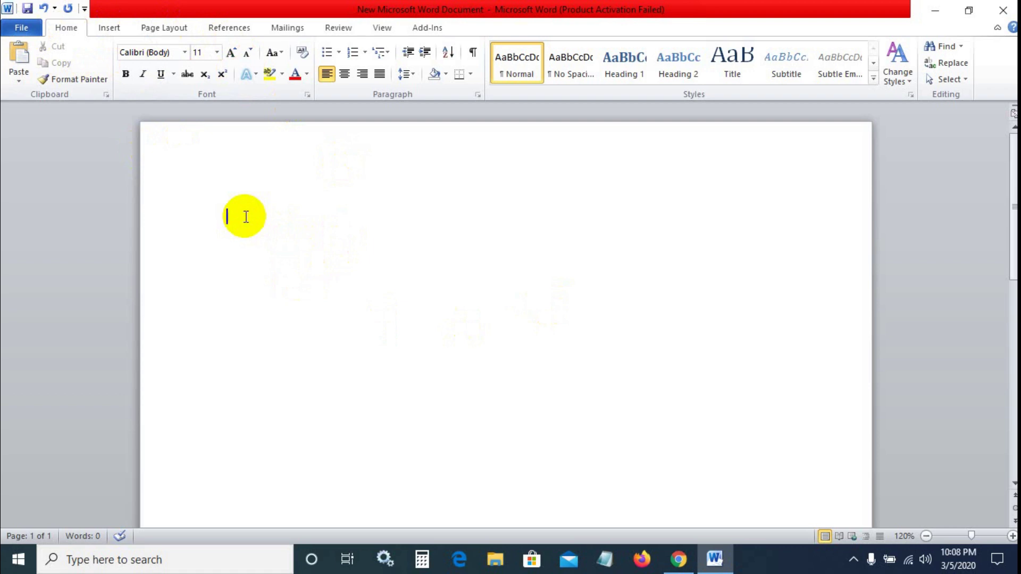
Type 'Bangladesh is our Homeland' and view the File Info page showing 4 words
text(Bangladesh)
text( is o)
text(ur)
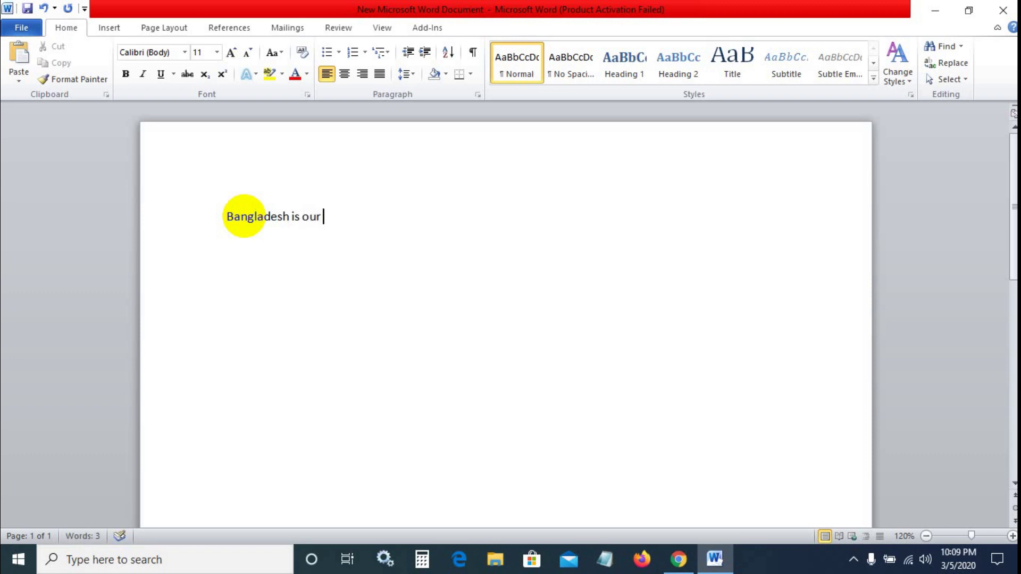
text( Homeland)
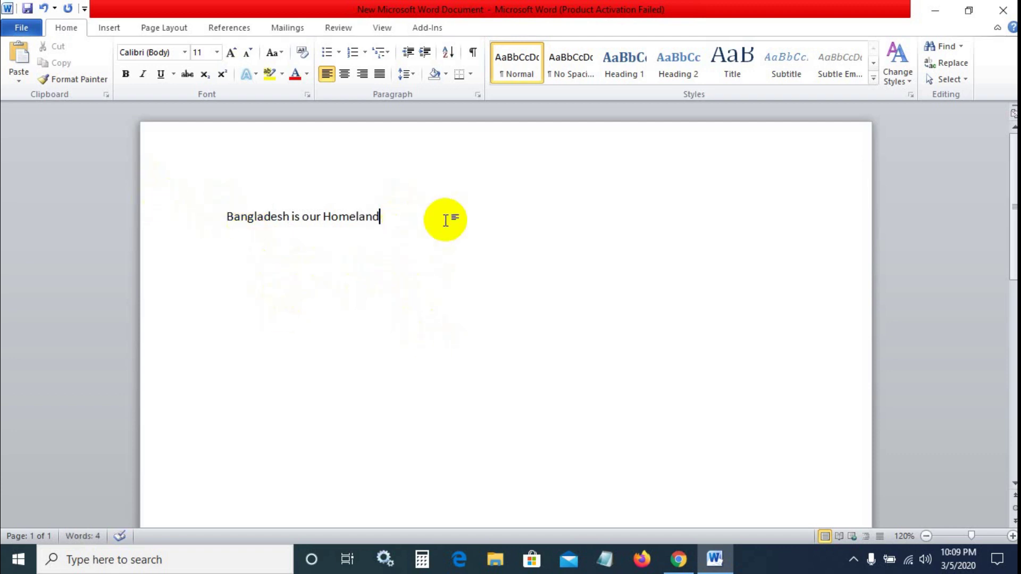
click(219, 214)
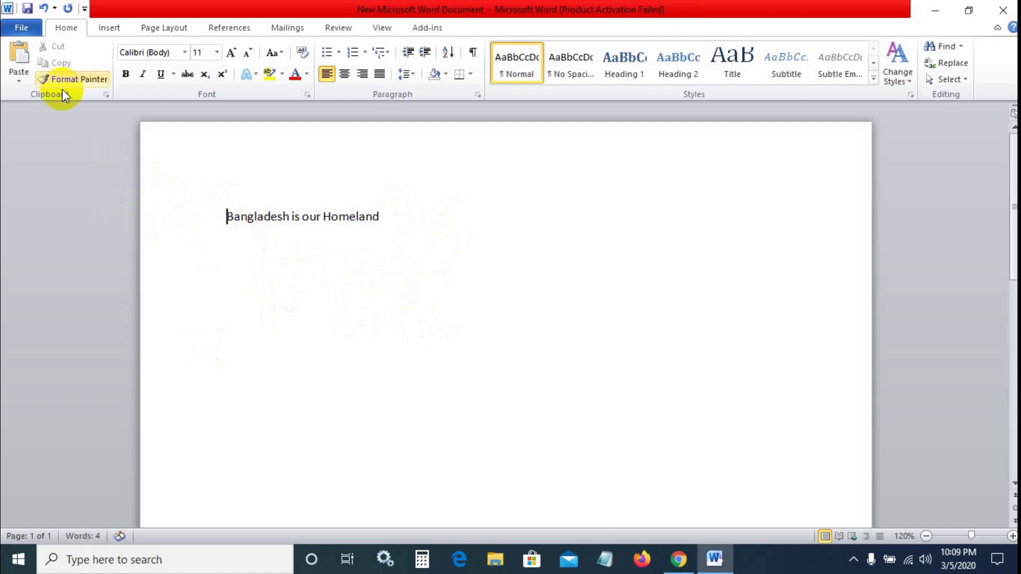
click(21, 28)
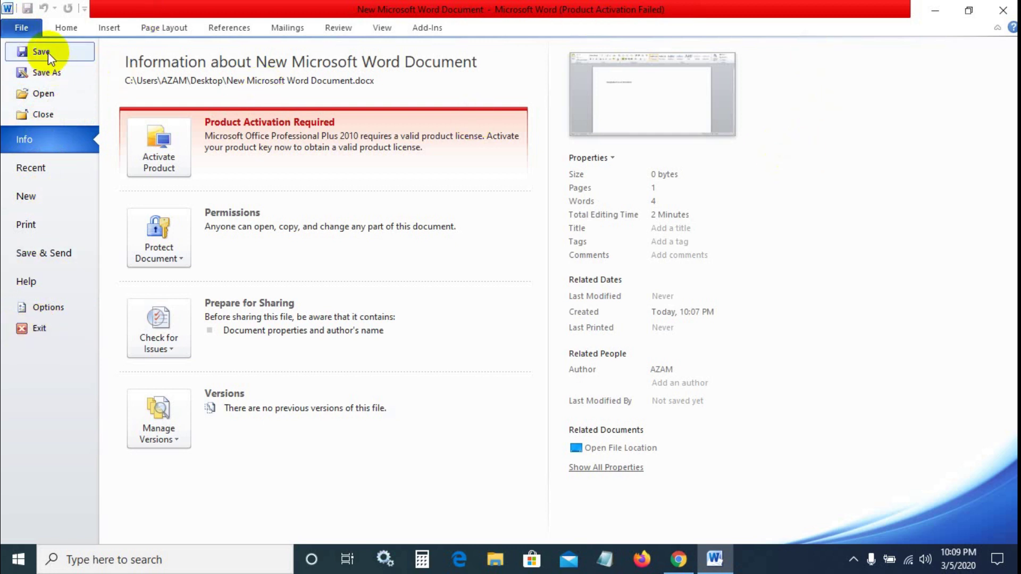
Cancel the close prompt and save the document with File > Save
click(1003, 9)
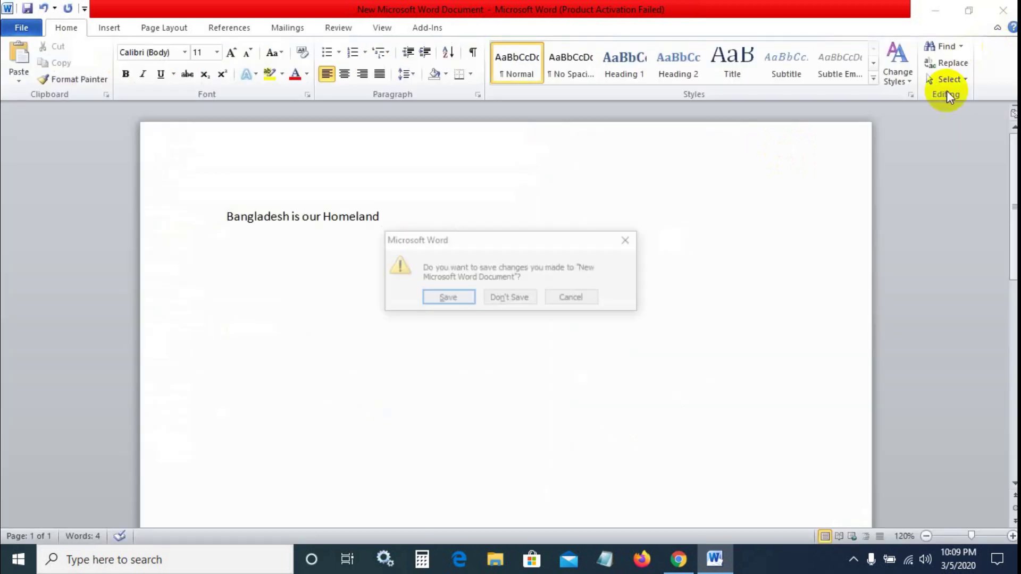
click(573, 297)
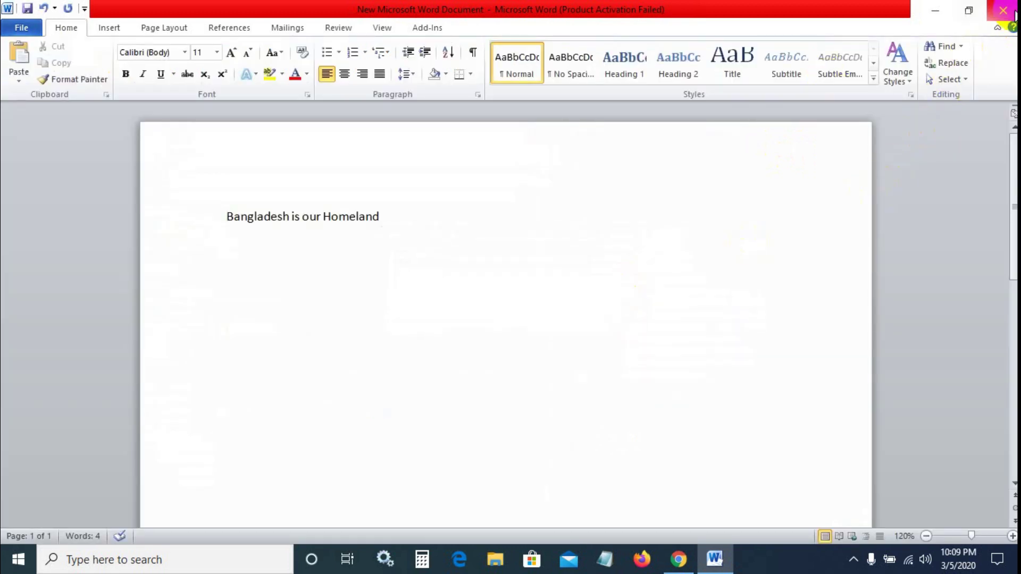
click(935, 11)
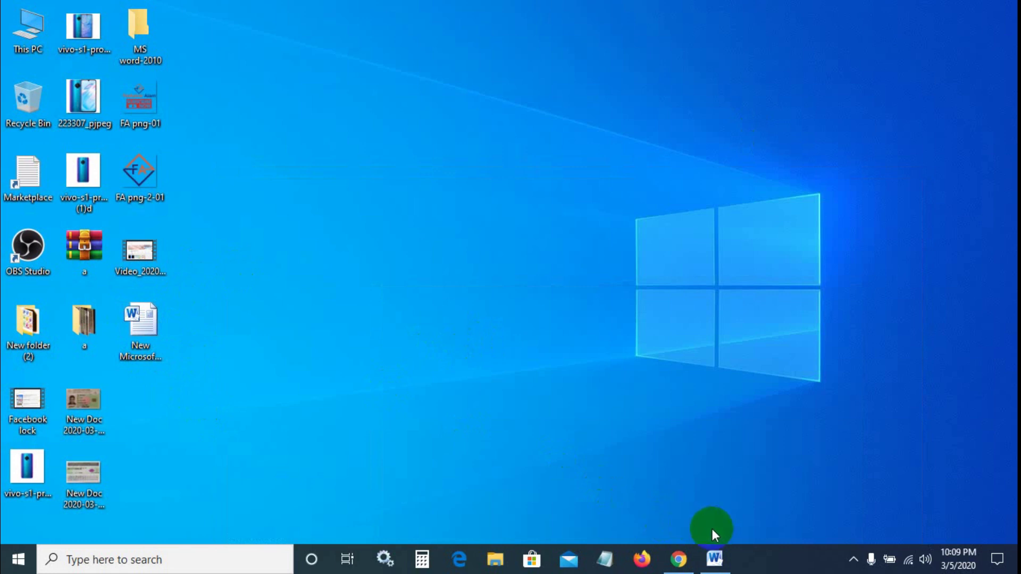
click(714, 557)
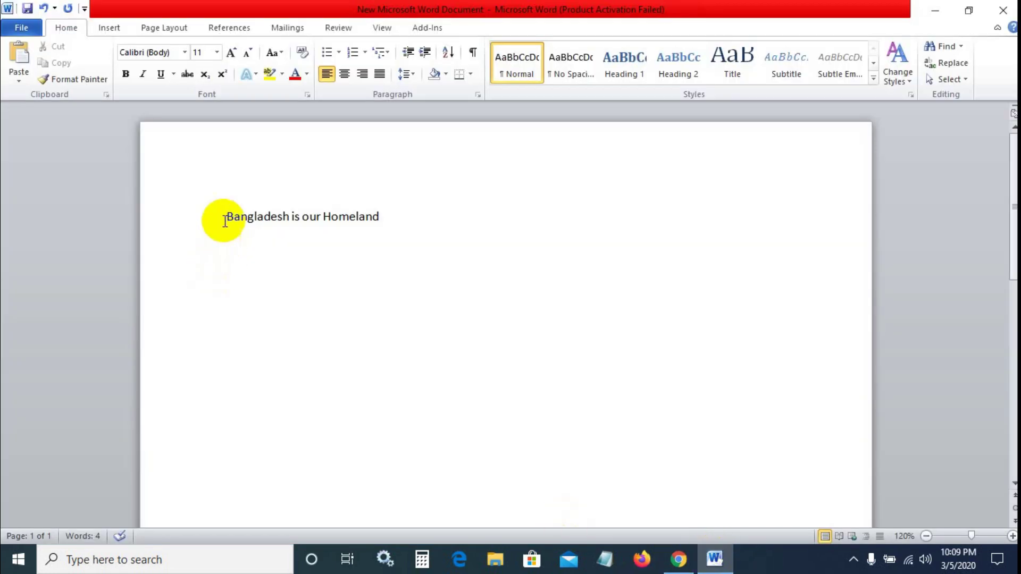
click(16, 25)
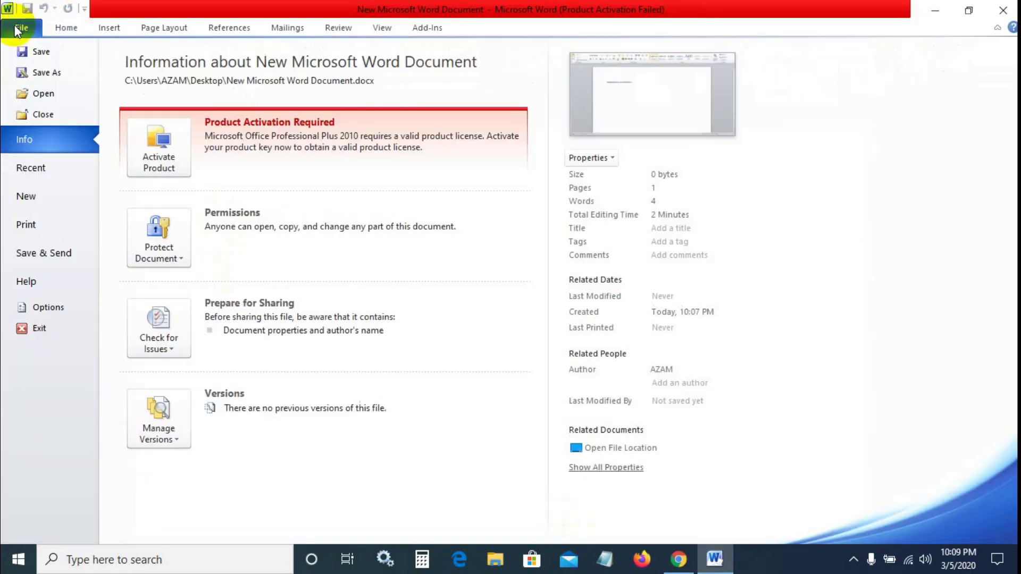
click(37, 51)
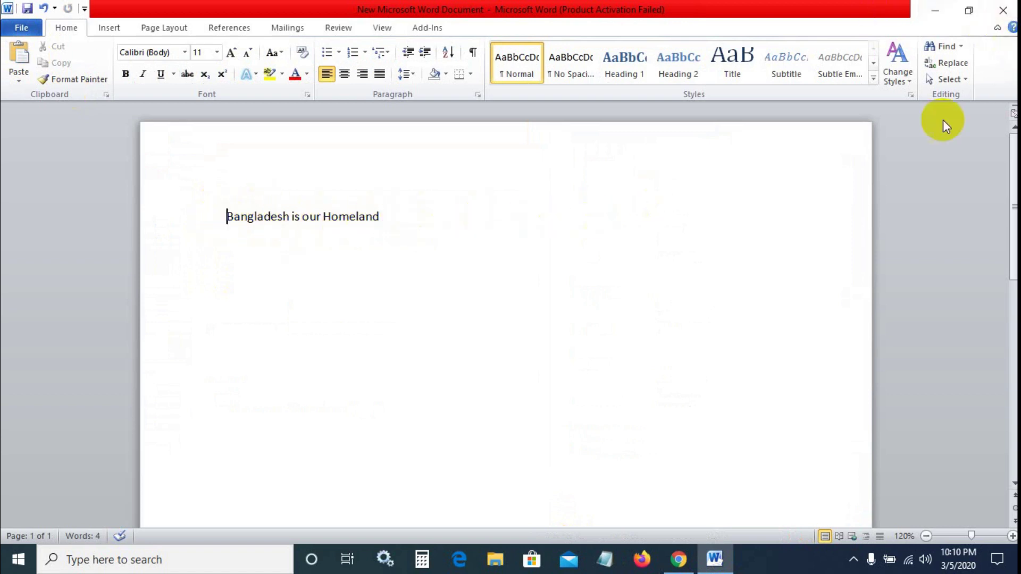
Close Word and reopen the document from the desktop, placing the cursor after Homeland
click(1003, 10)
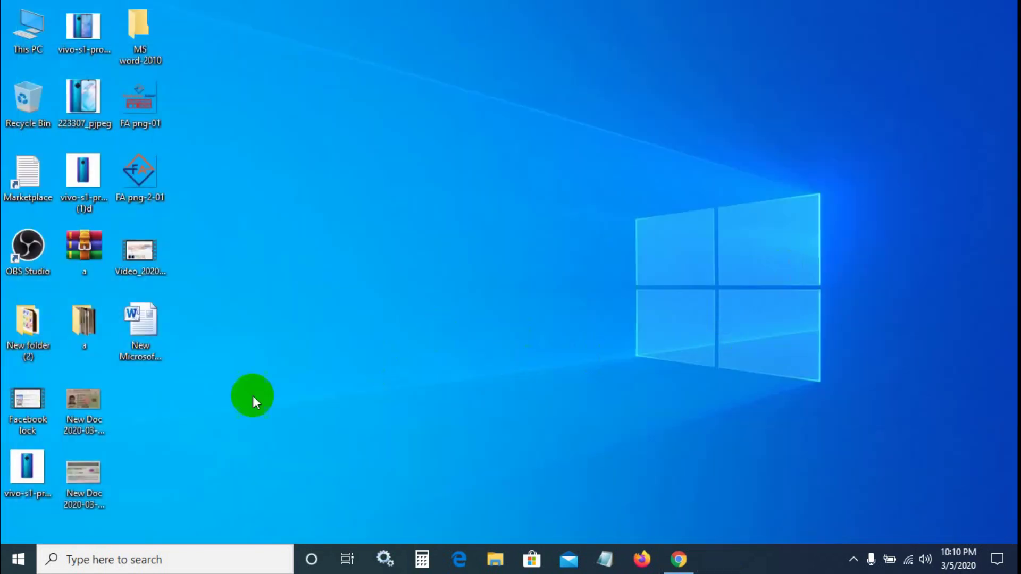
double_click(139, 320)
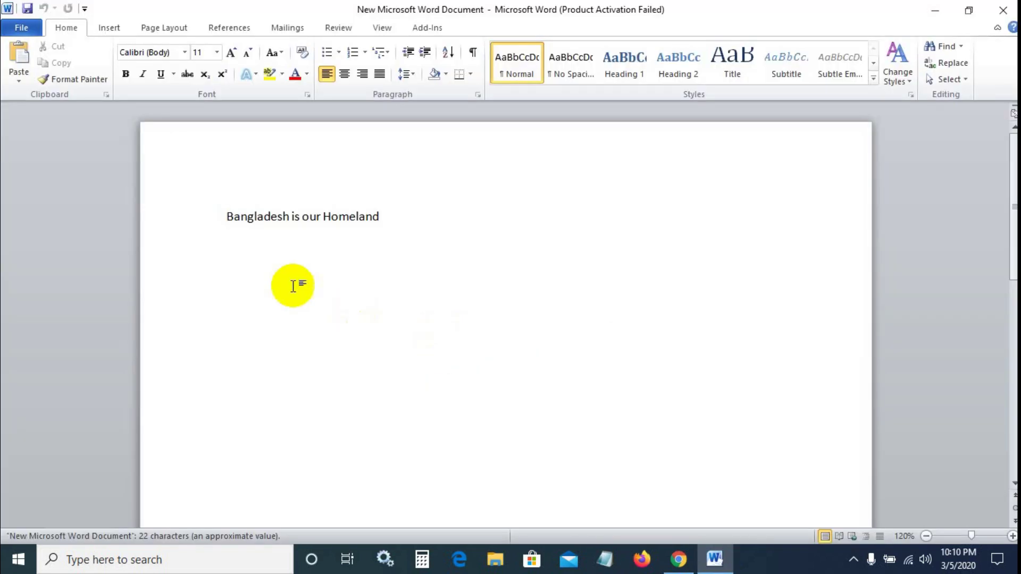
click(671, 418)
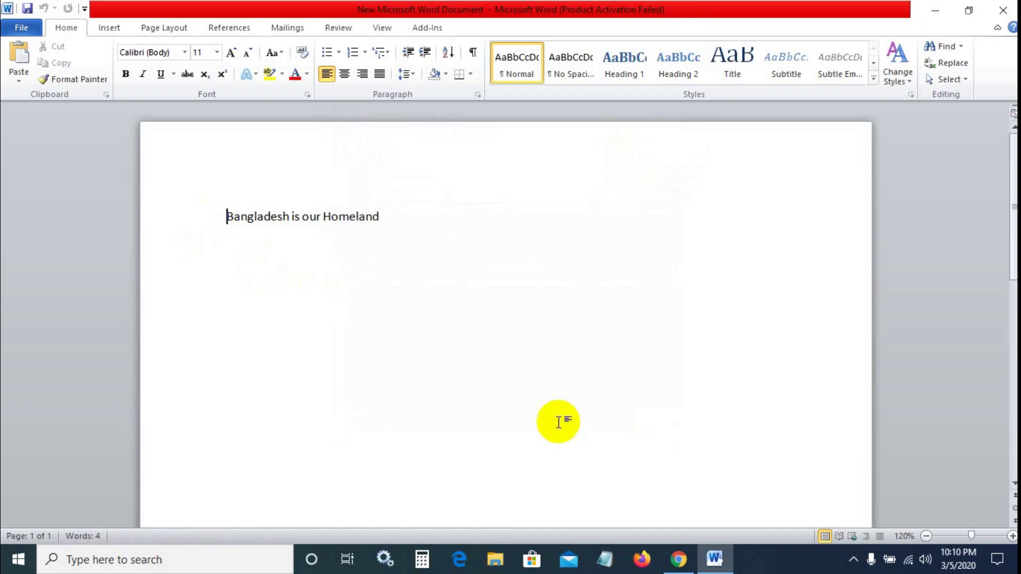
click(389, 218)
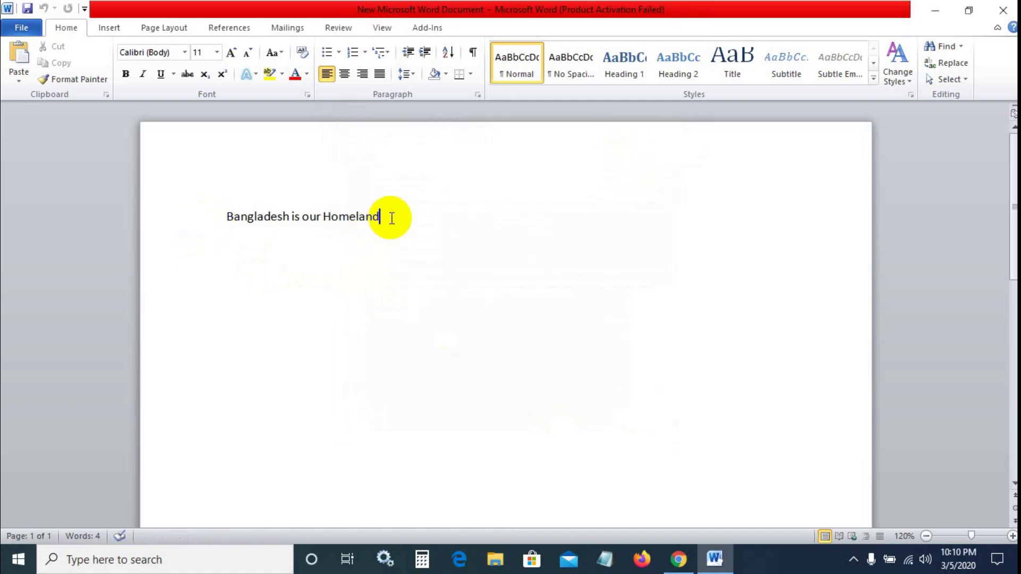
Add a second line reading 'I am a student.' below the Homeland sentence
key(Return)
text(I am a student.)
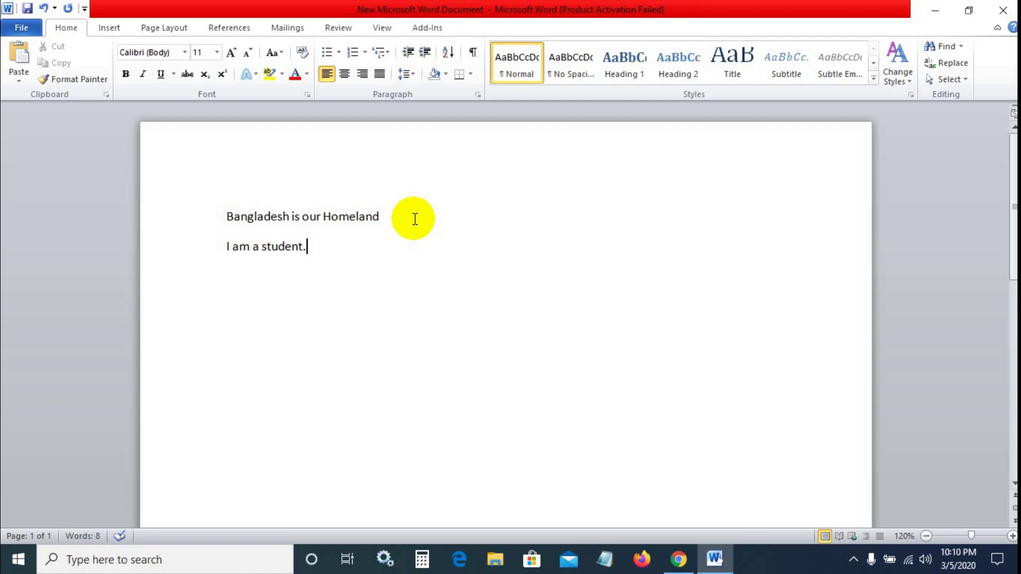
Save the two-line document with File > Save
click(18, 30)
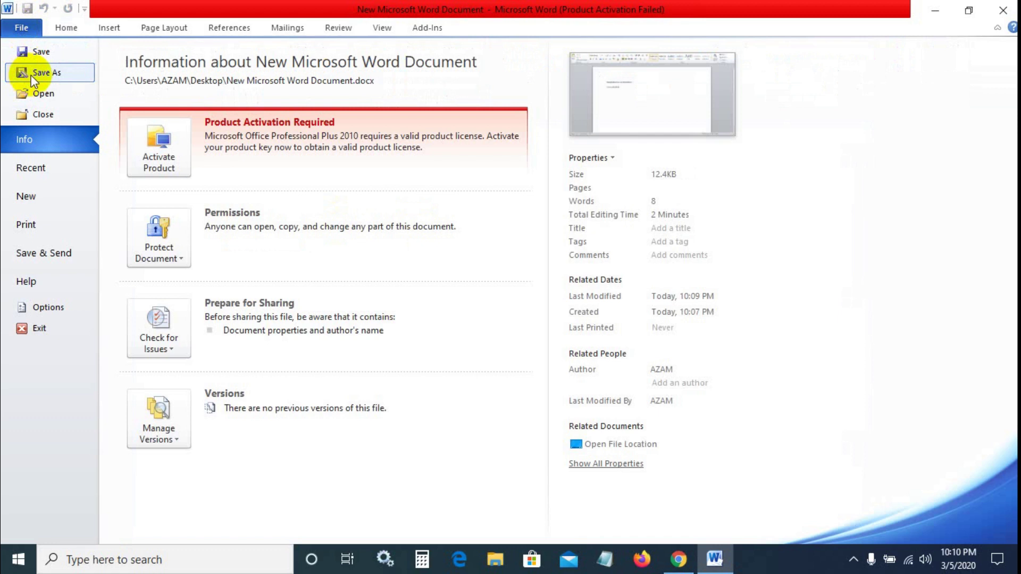
click(33, 53)
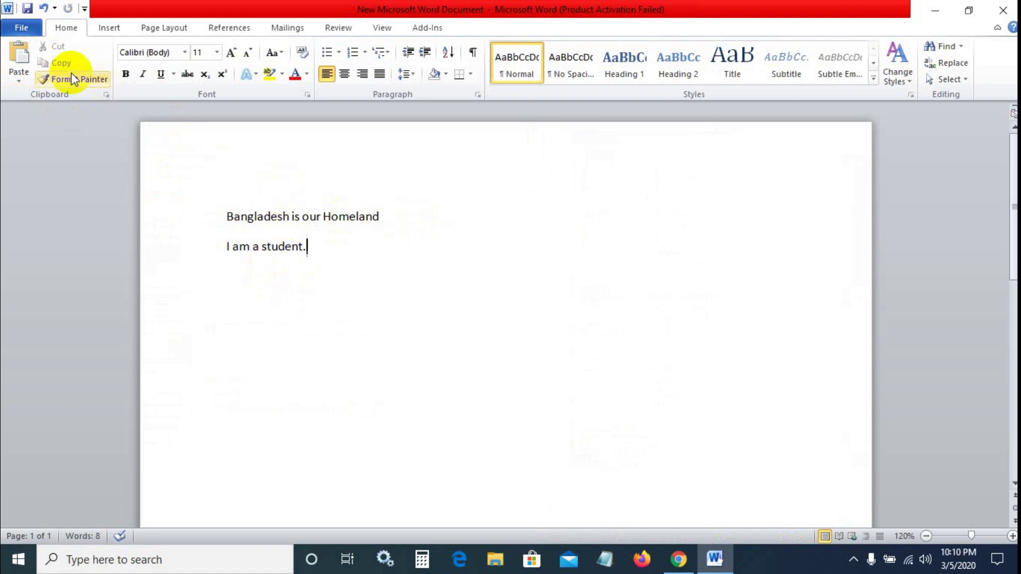
click(26, 28)
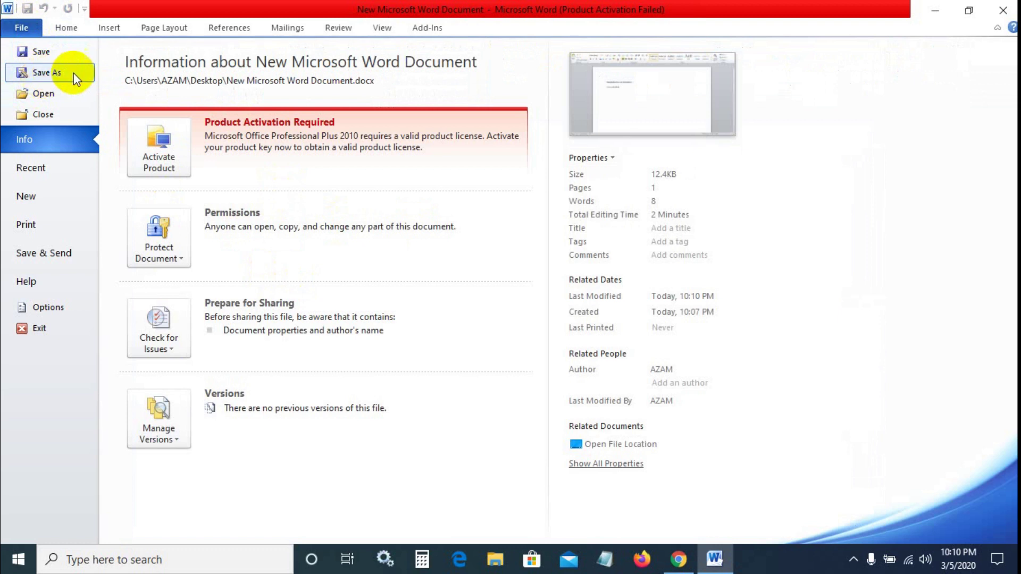
Check the document file on the desktop, return to Word and bring up Save As with F12
click(934, 10)
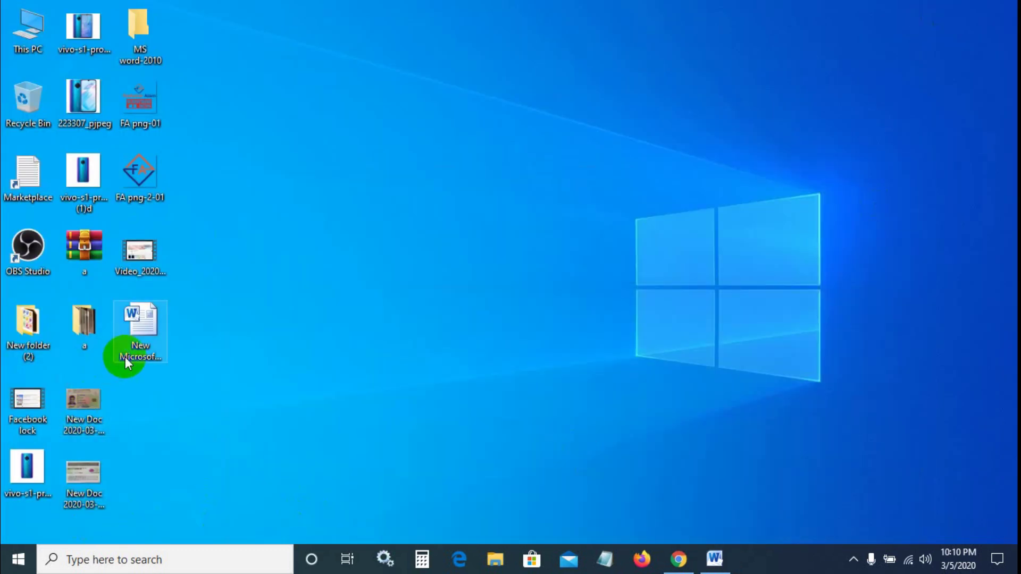
click(160, 363)
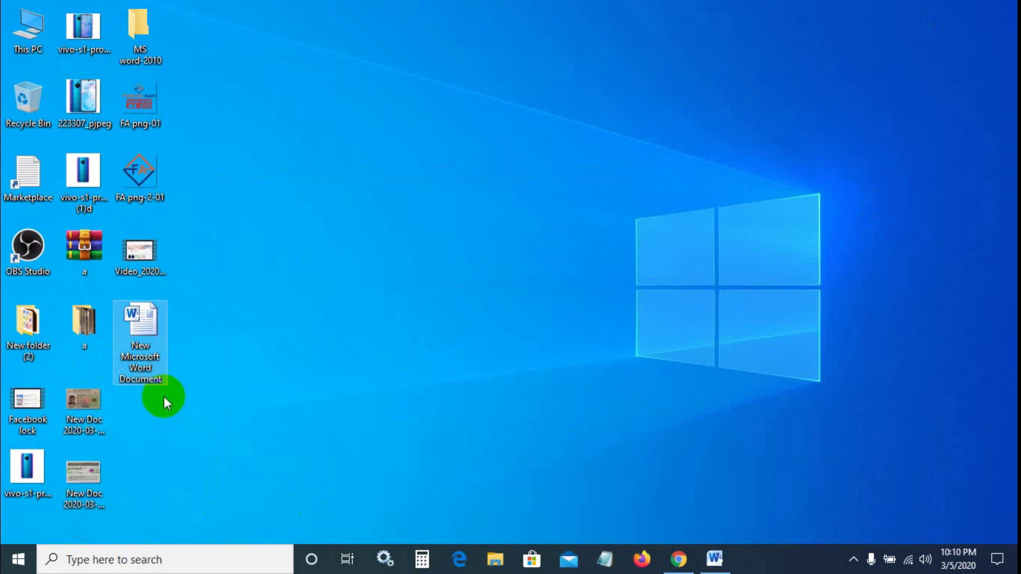
mouse_move(141, 335)
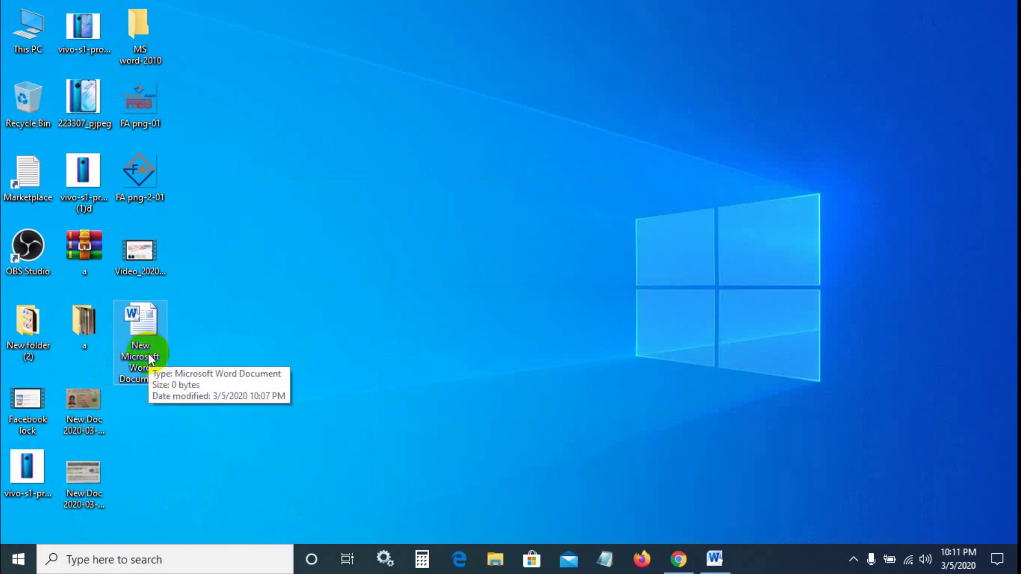
click(714, 557)
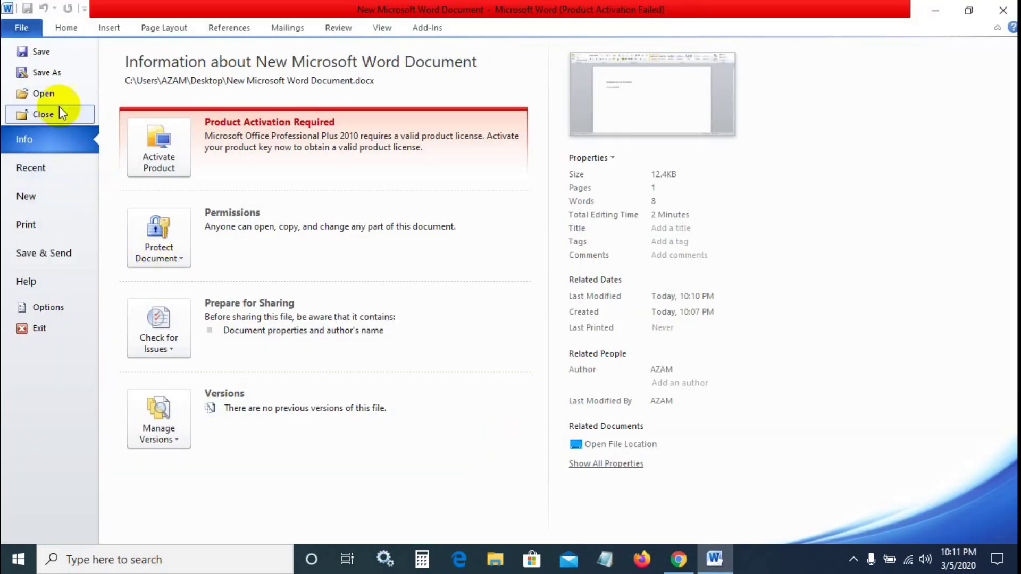
key(Escape)
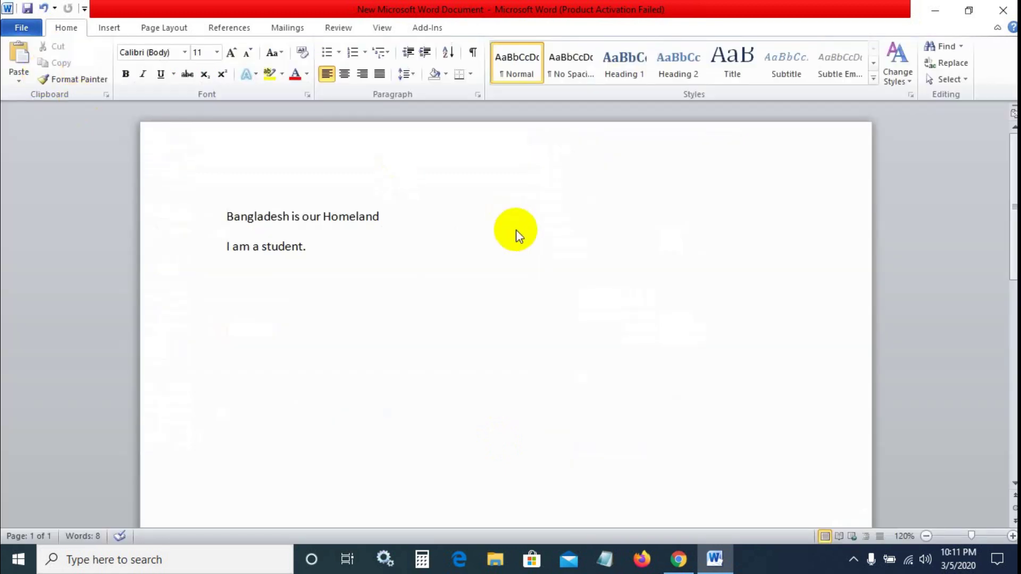
key(F12)
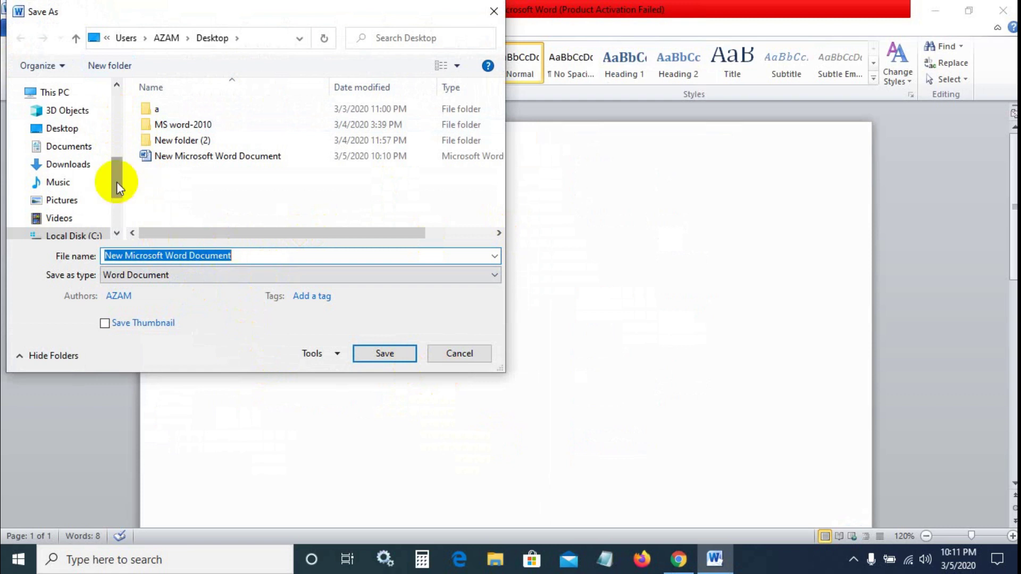
In Save As, go to New Volume (H:), create a folder named New folder and open it
drag(117, 182, 116, 201)
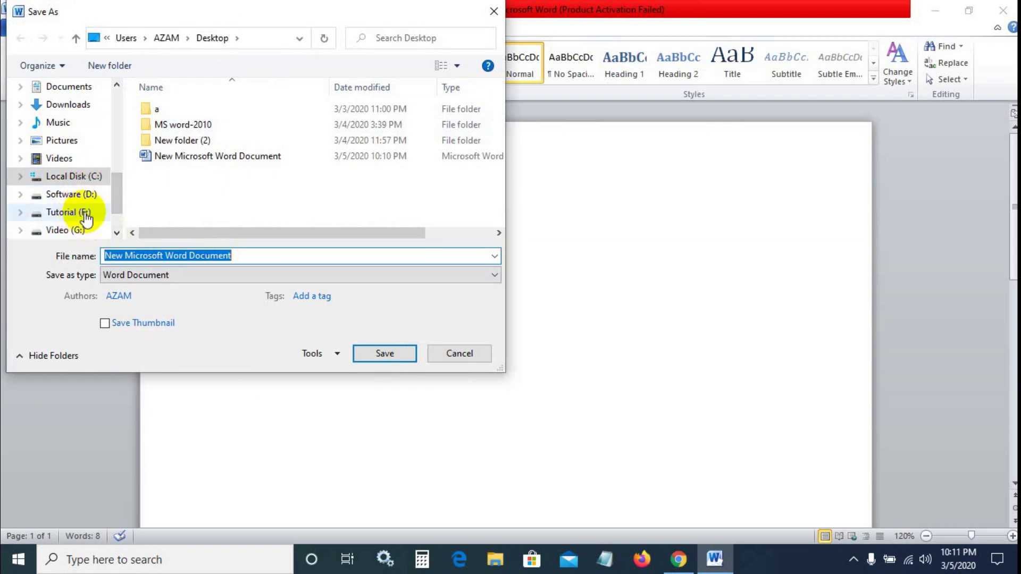
mouse_move(71, 176)
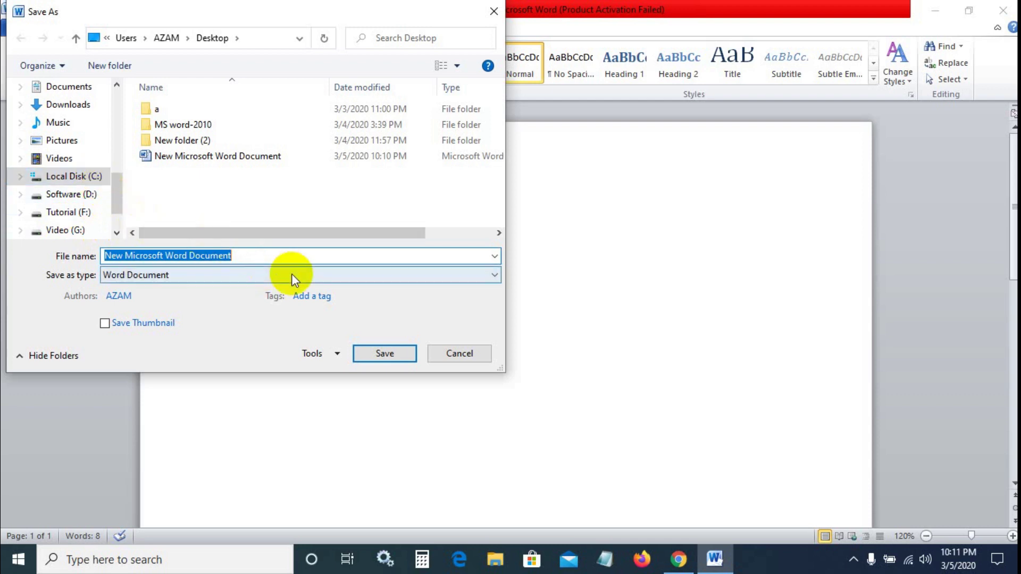
drag(117, 198, 117, 215)
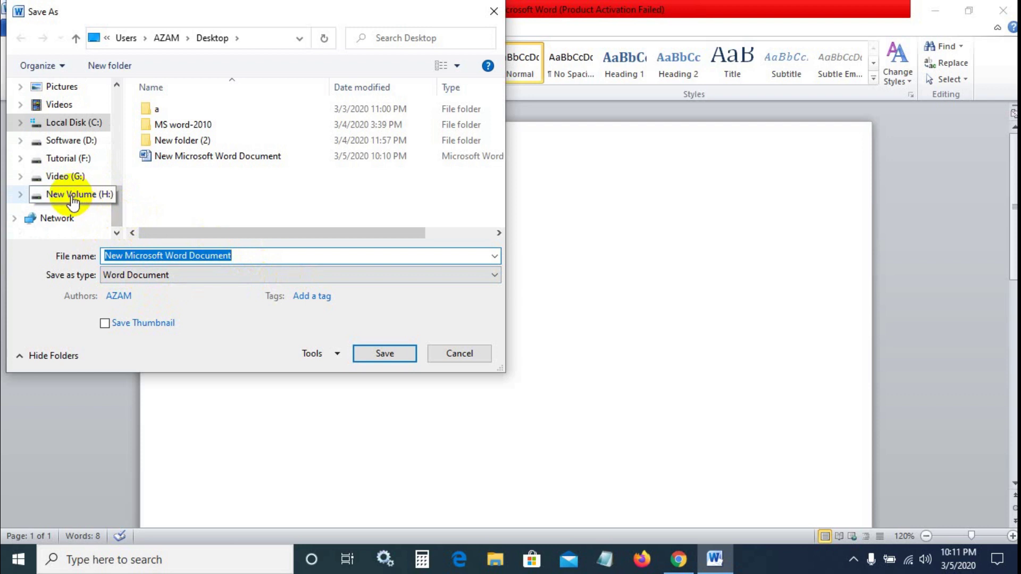
click(72, 195)
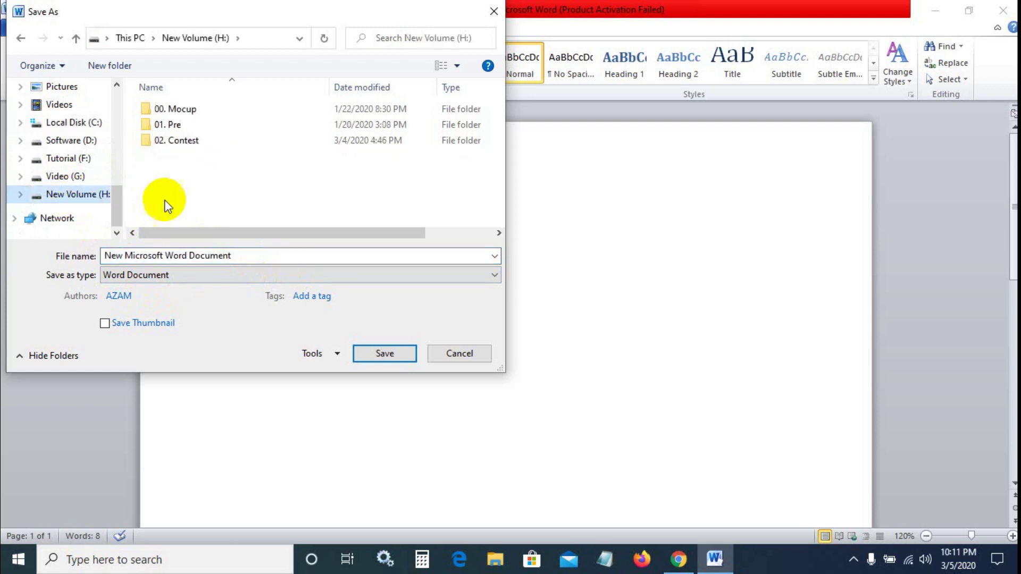
click(106, 67)
click(204, 201)
click(184, 162)
double_click(196, 162)
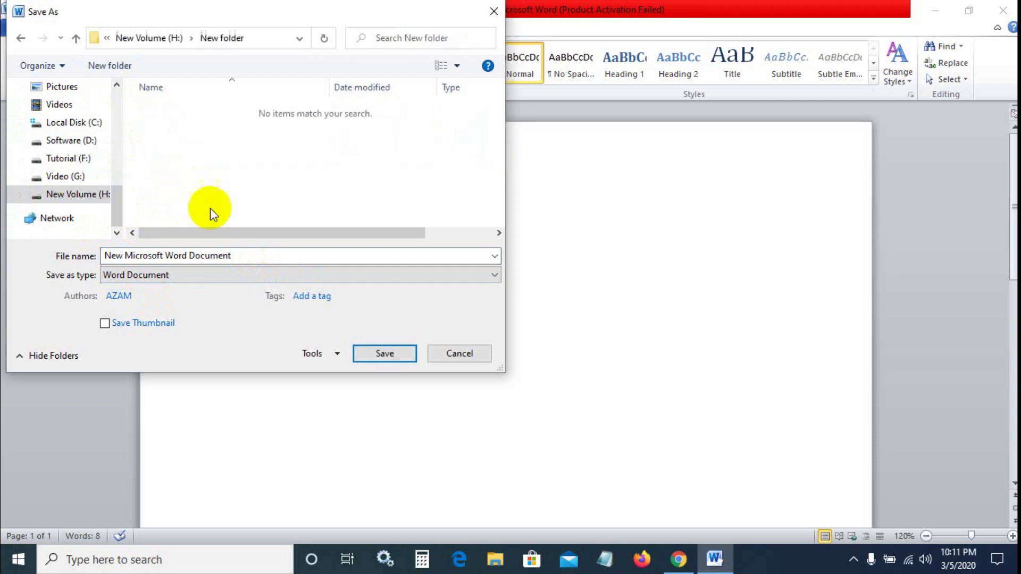
Replace the file name with a new name and save the document into that folder
triple_click(247, 257)
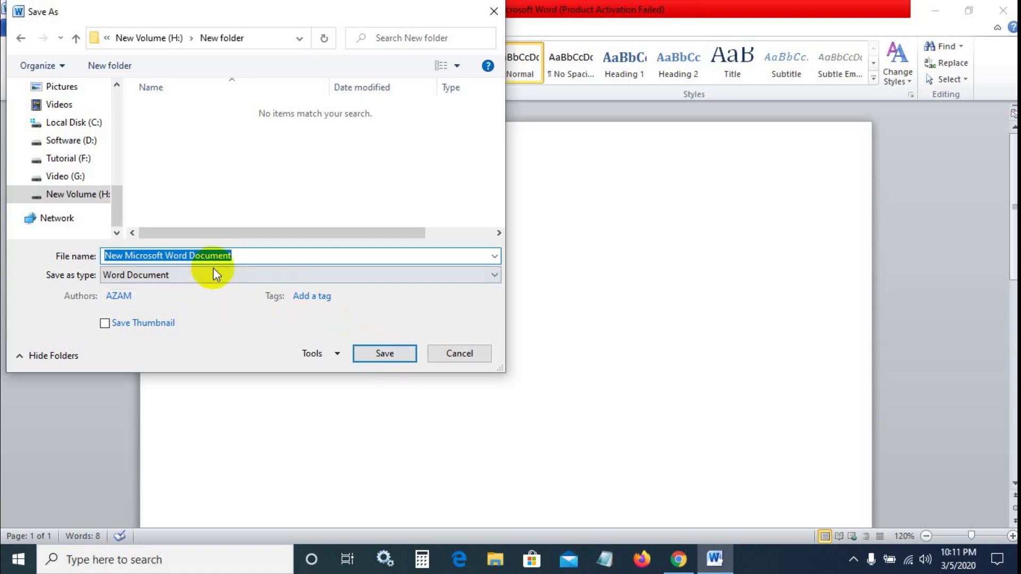
click(244, 256)
drag(254, 257, 94, 260)
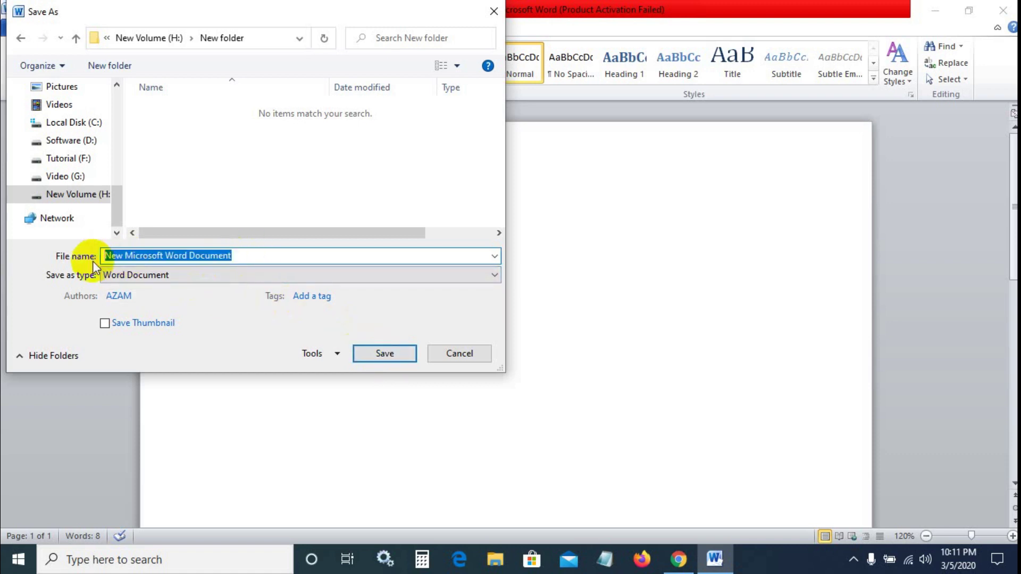
text(Azaz)
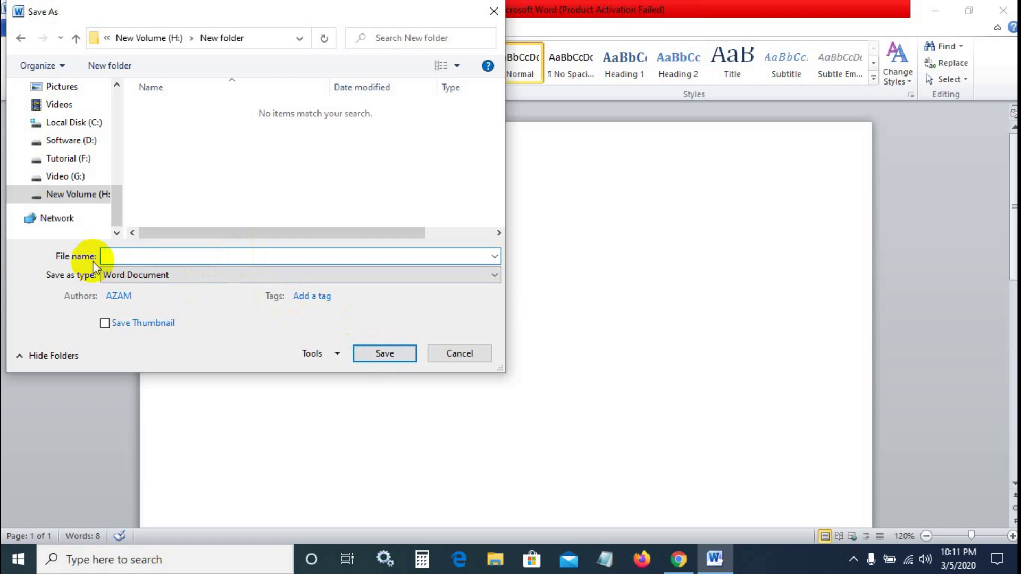
text(freelancer Azam)
key(BackSpace)
text(F)
click(216, 256)
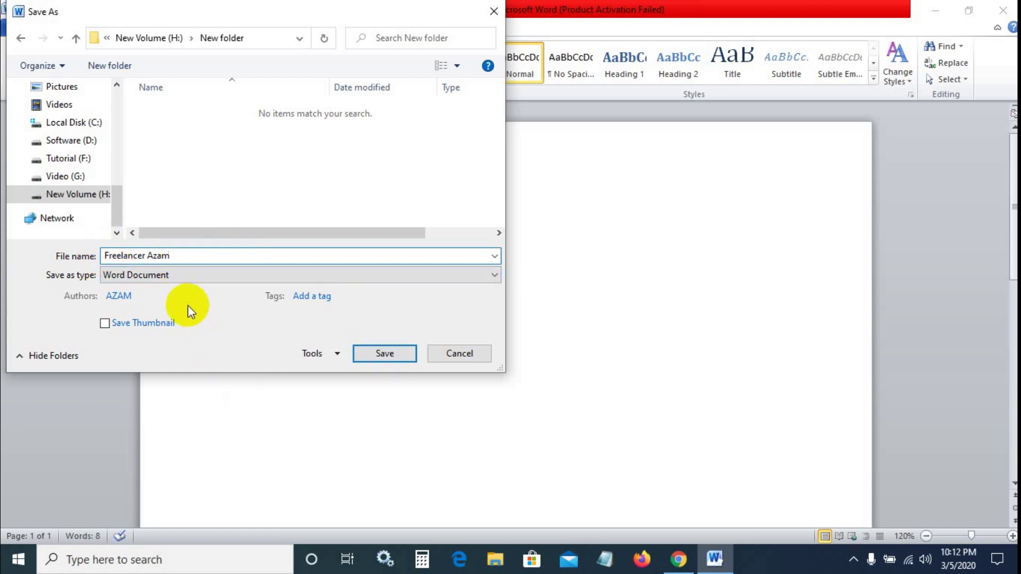
click(394, 355)
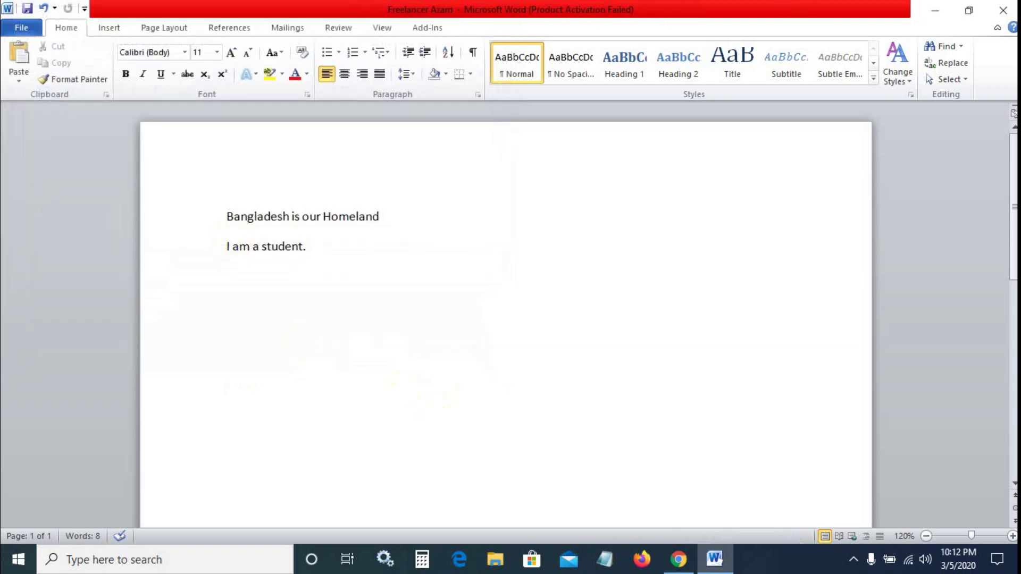
Close the renamed document, reopen New Microsoft Word Document from the desktop, then close it
click(1002, 10)
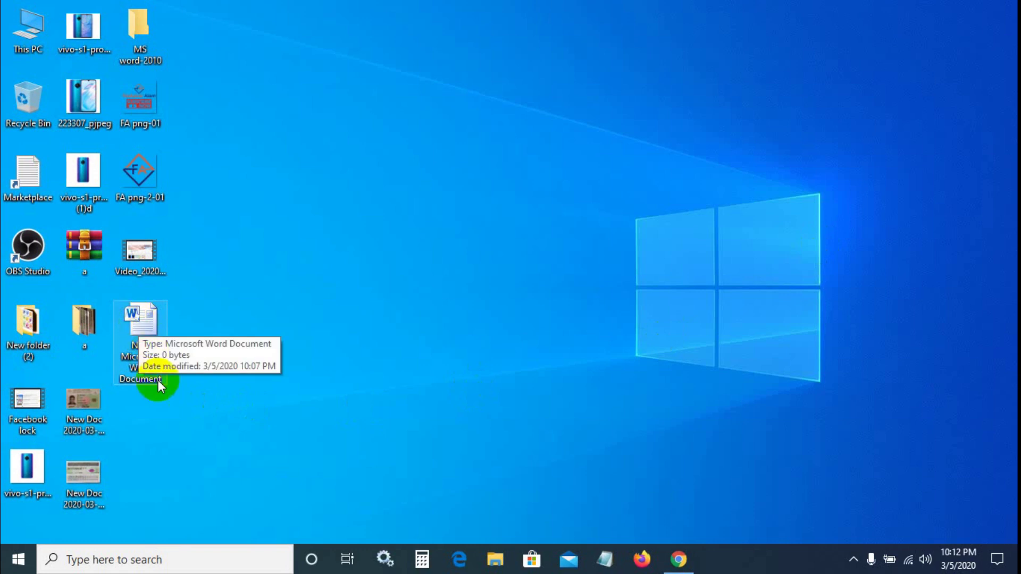
double_click(139, 326)
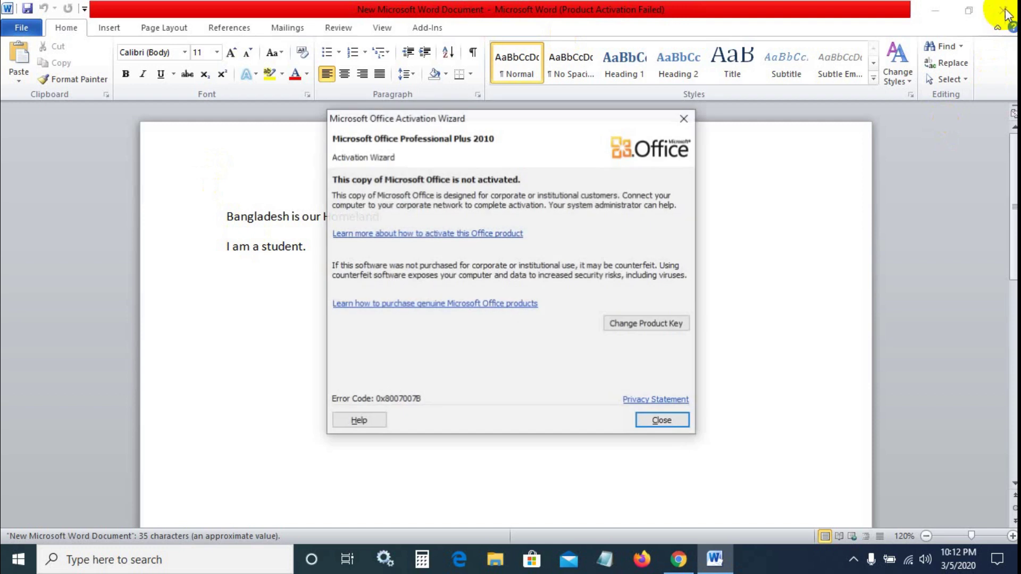
click(657, 426)
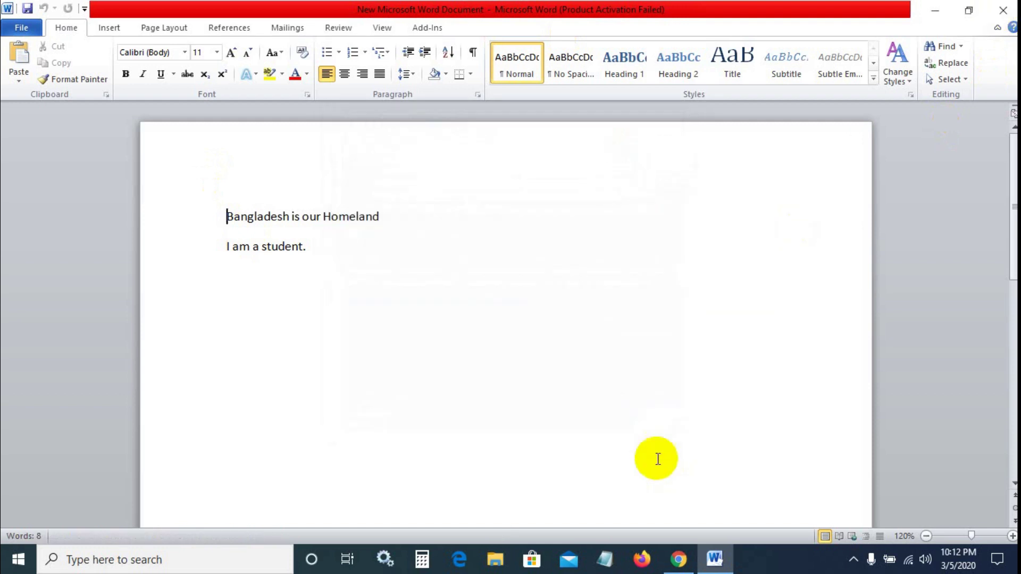
click(1003, 9)
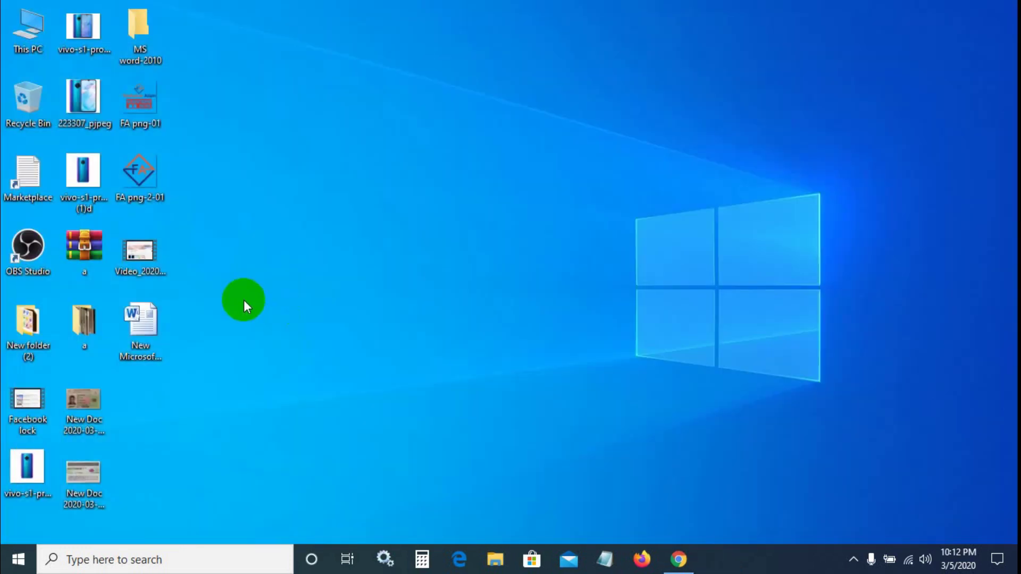
Browse This PC > New Volume (H:) > New folder and open the Freelancer Azam document
double_click(27, 30)
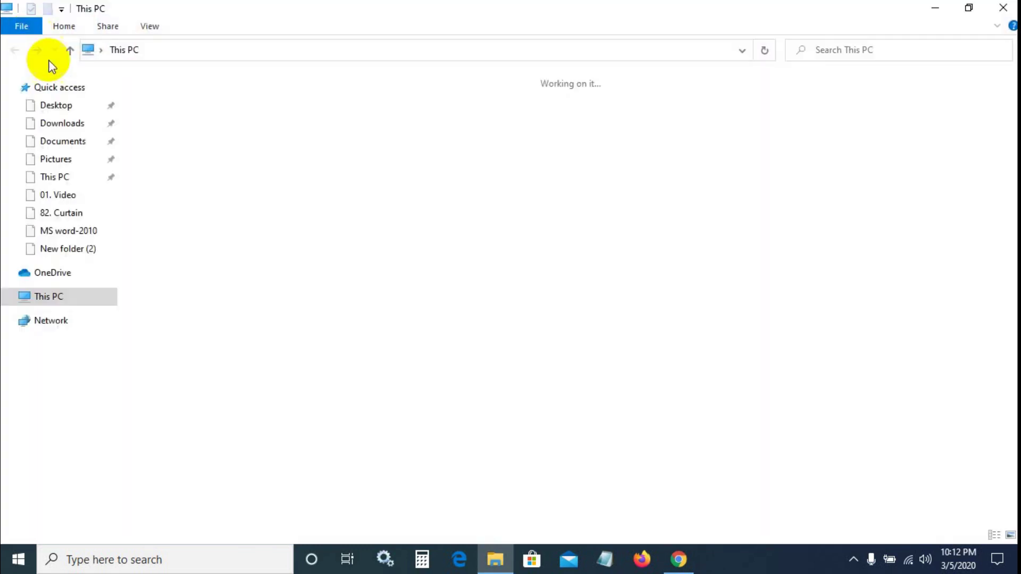
double_click(396, 263)
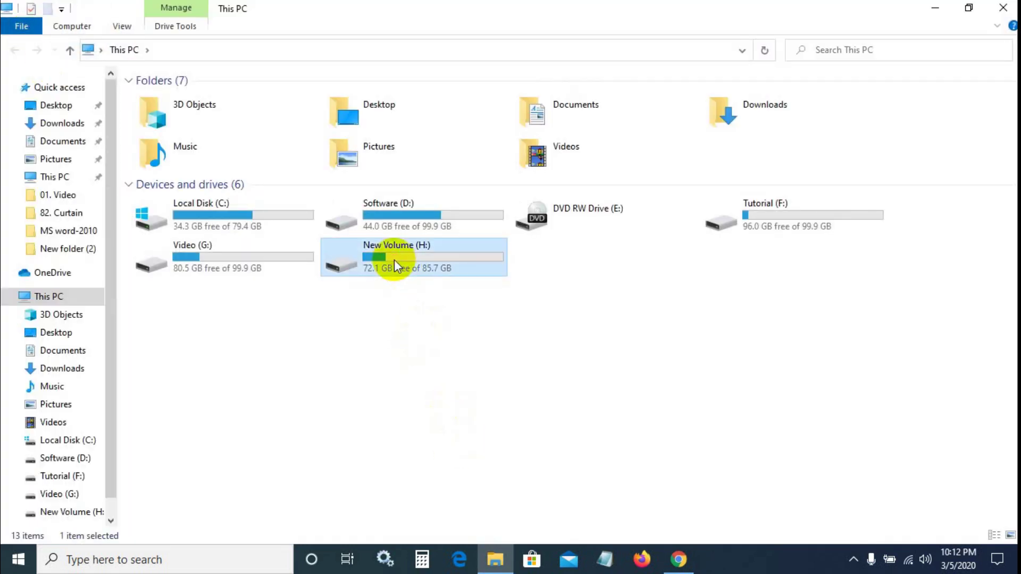
double_click(173, 146)
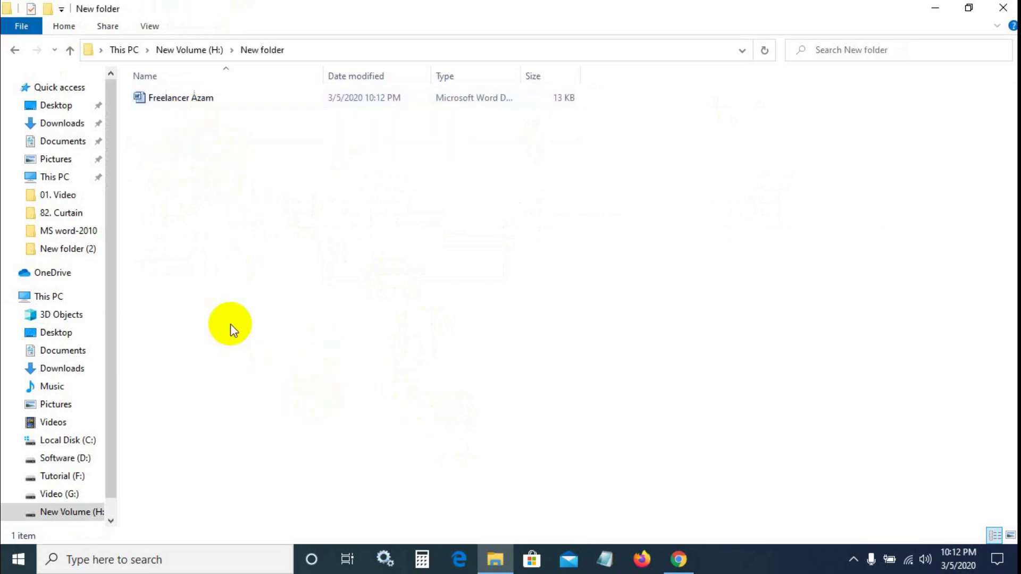
click(207, 101)
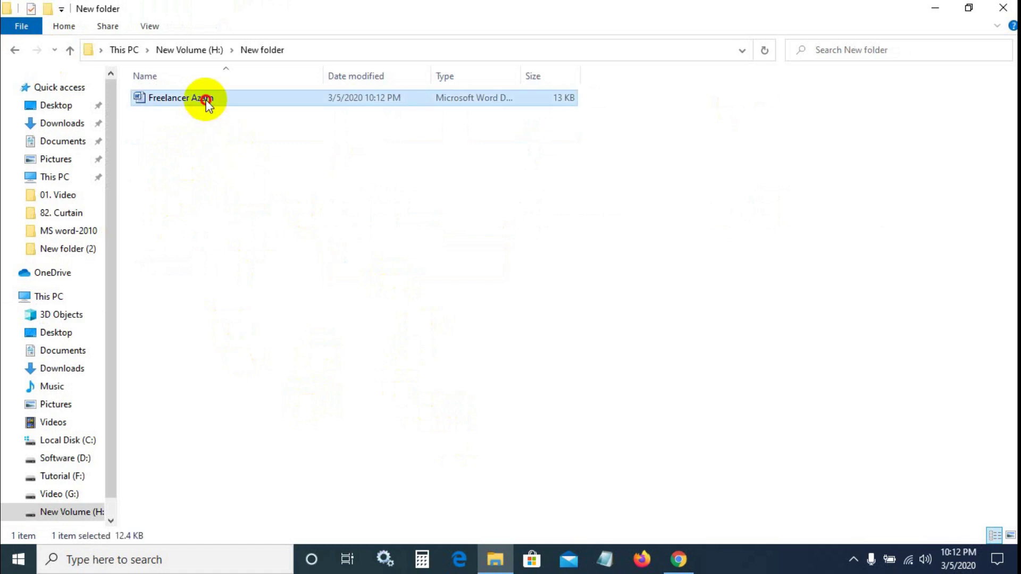
double_click(207, 101)
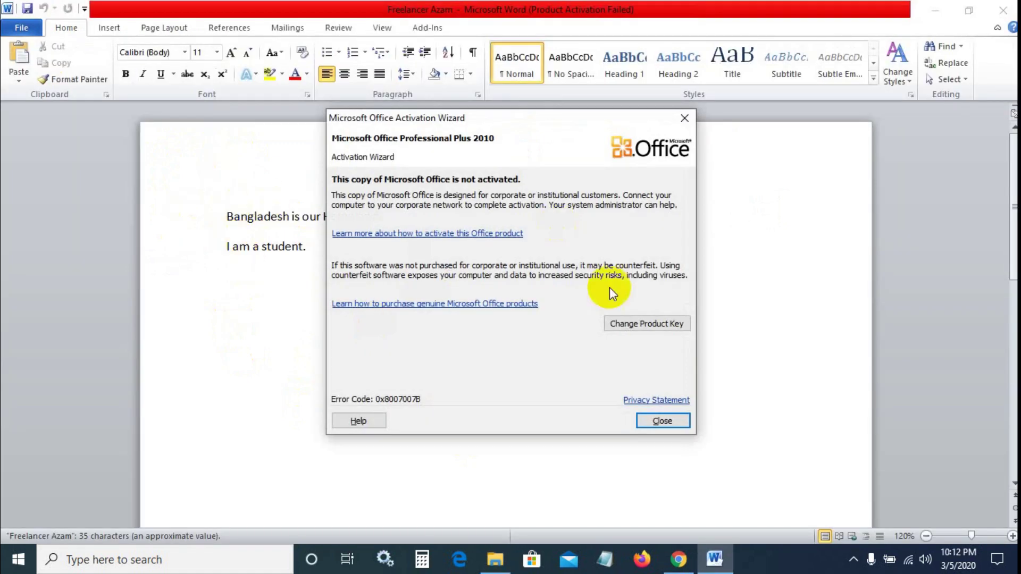
Replace both lines of Freelancer Azam with the text 'Freelancer azam', fixing the typo
click(662, 421)
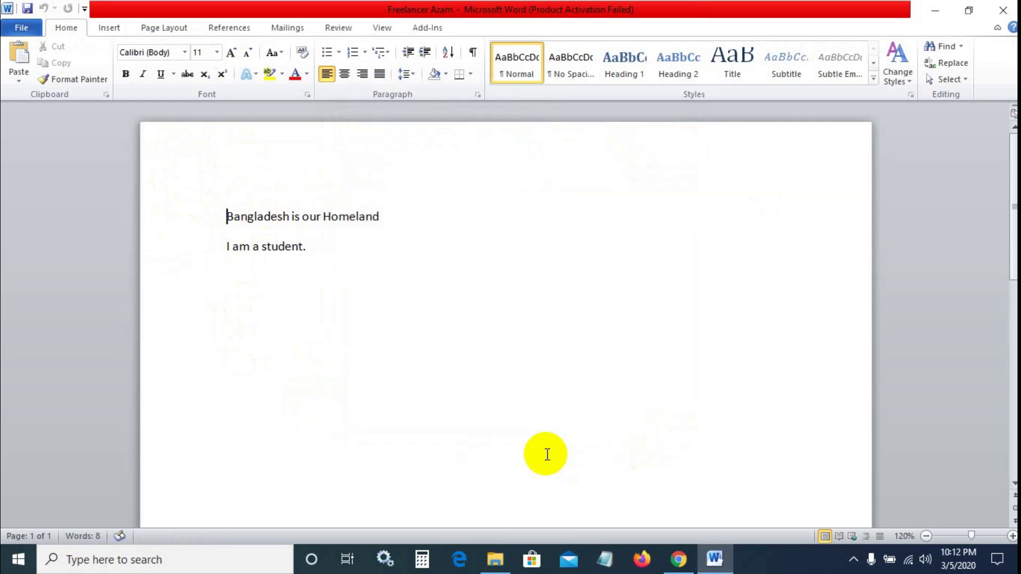
click(18, 31)
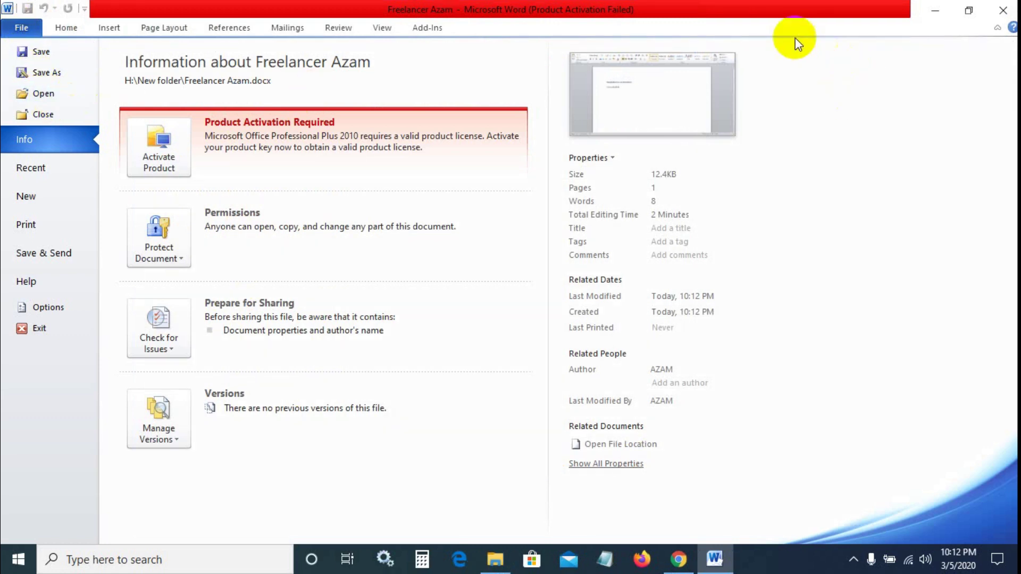
click(17, 28)
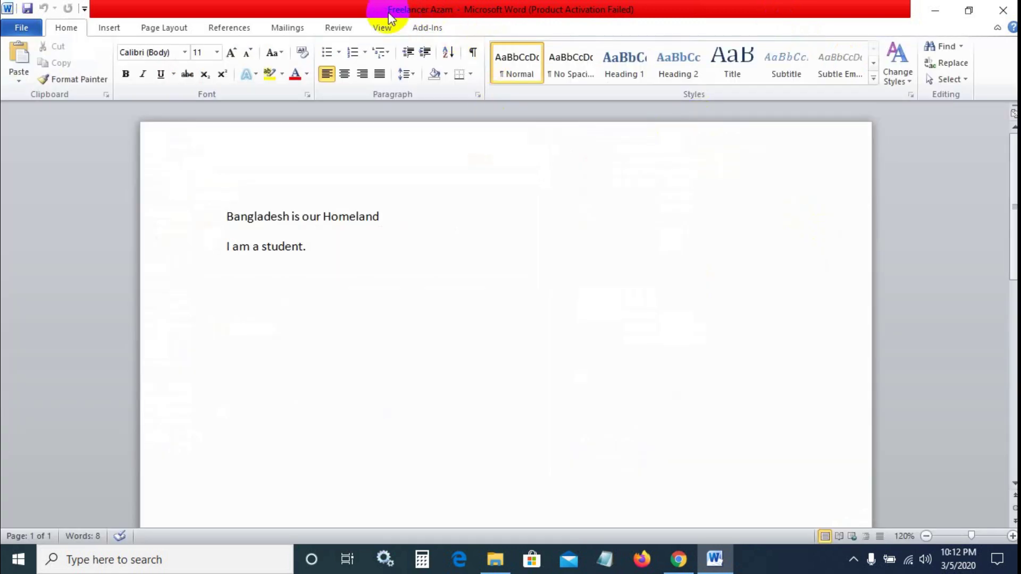
click(327, 246)
drag(326, 246, 248, 219)
text(freel)
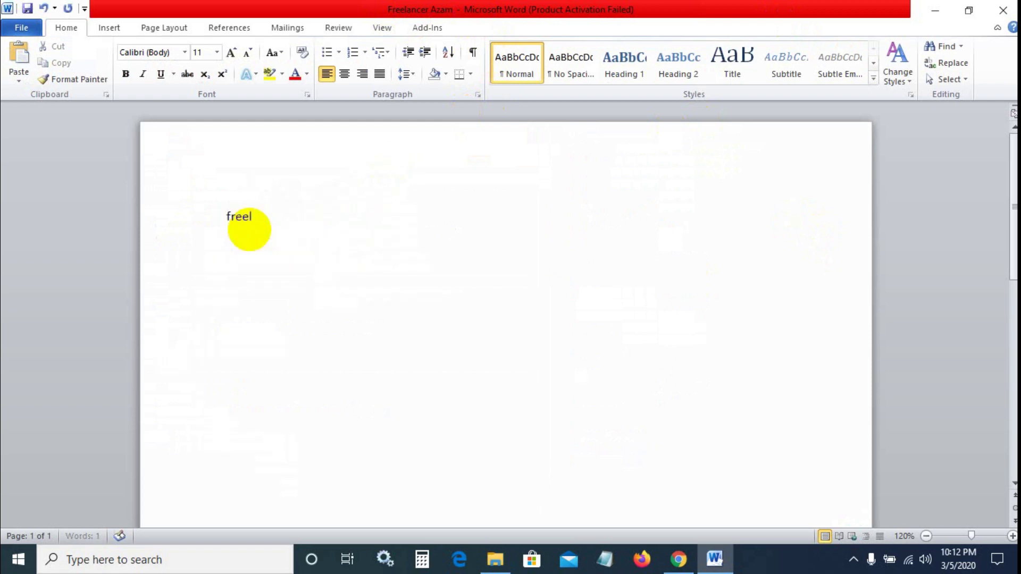
text(er azza)
key(BackSpace)
key(BackSpace)
text(m)
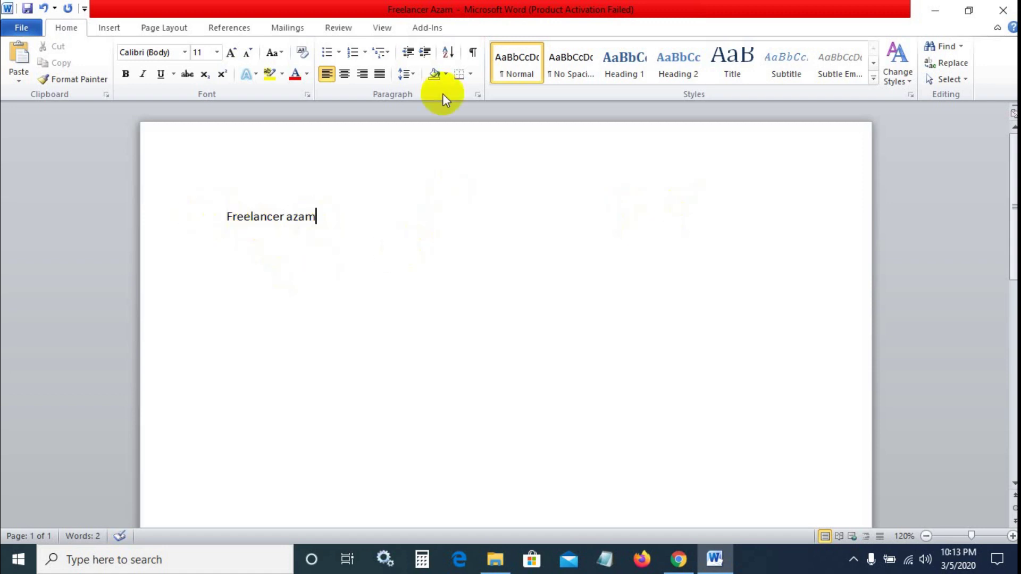
Use File > Open to open New Microsoft Word Document from the Desktop folder
click(20, 31)
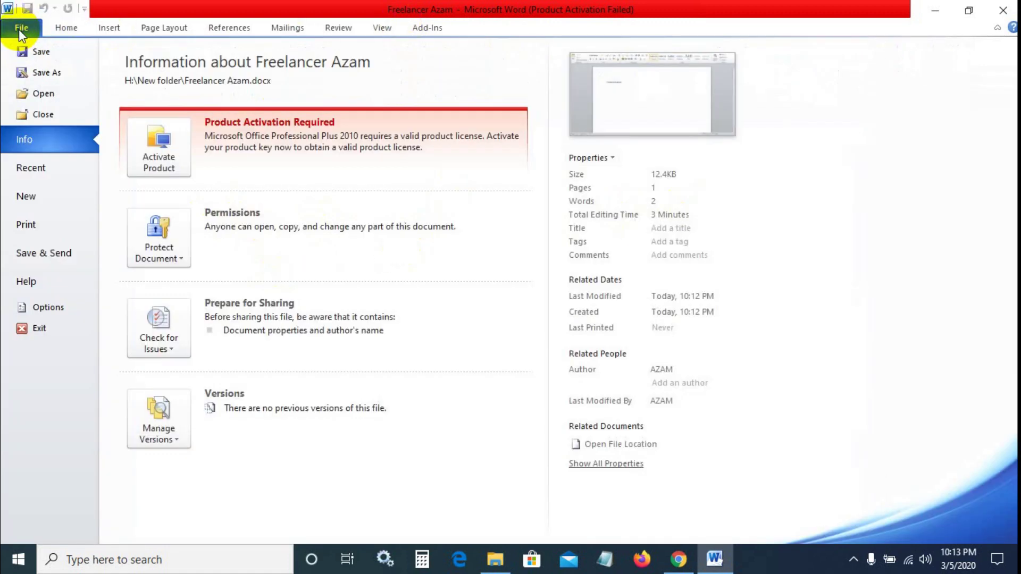
click(42, 94)
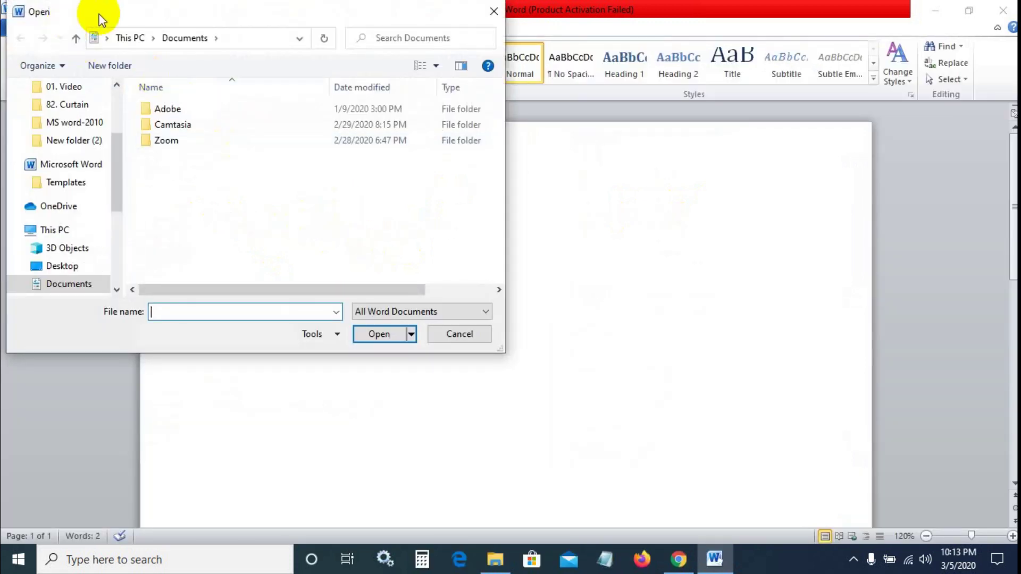
double_click(423, 13)
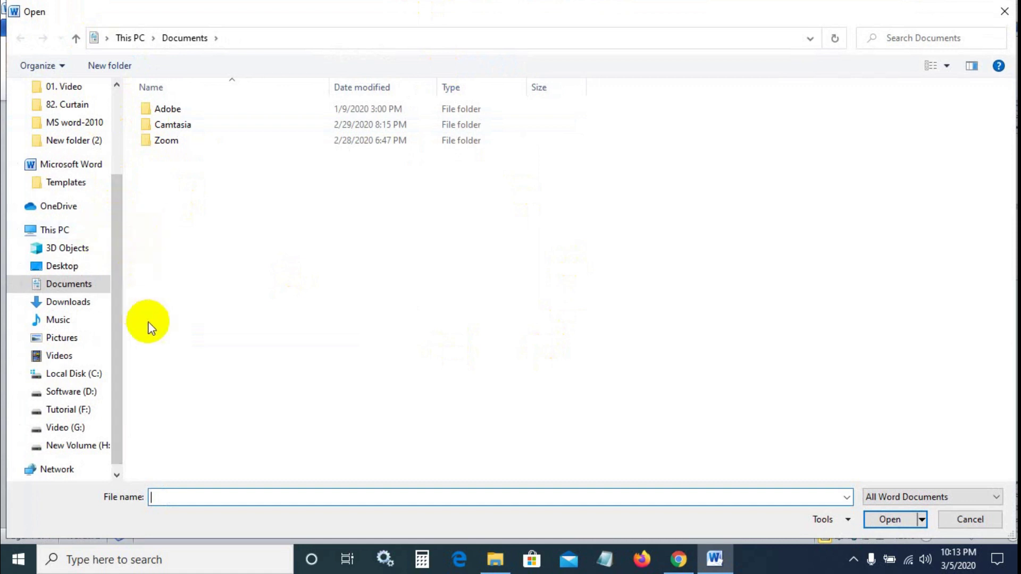
click(64, 267)
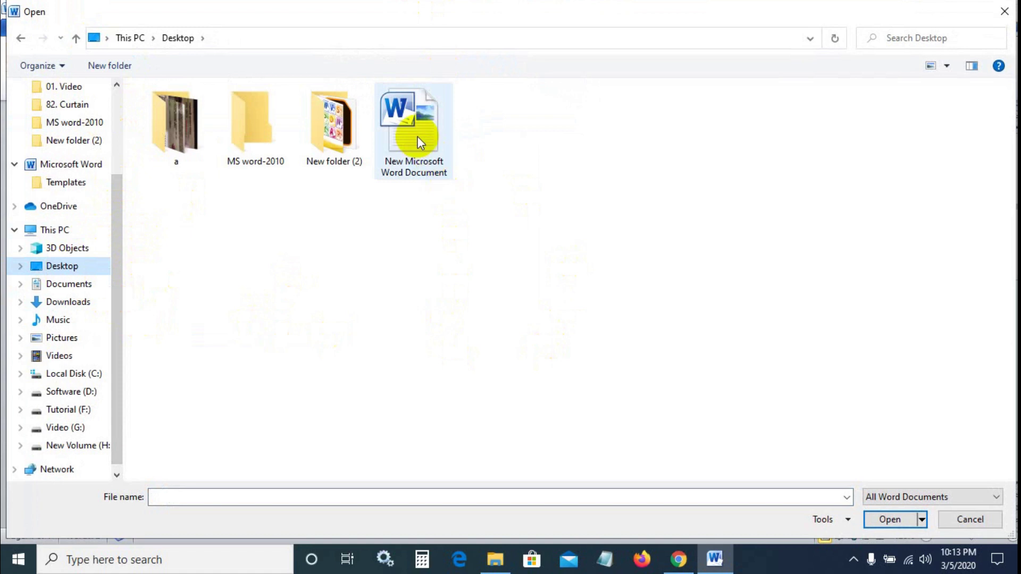
click(417, 136)
click(901, 519)
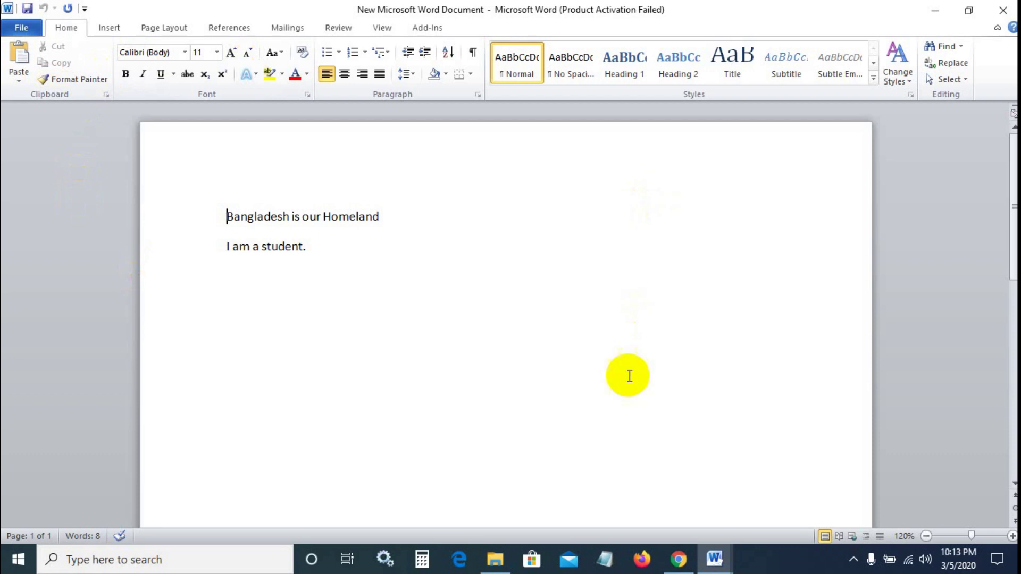
Switch between the Freelancer Azam and New Microsoft Word Document windows, then close the latter
click(718, 560)
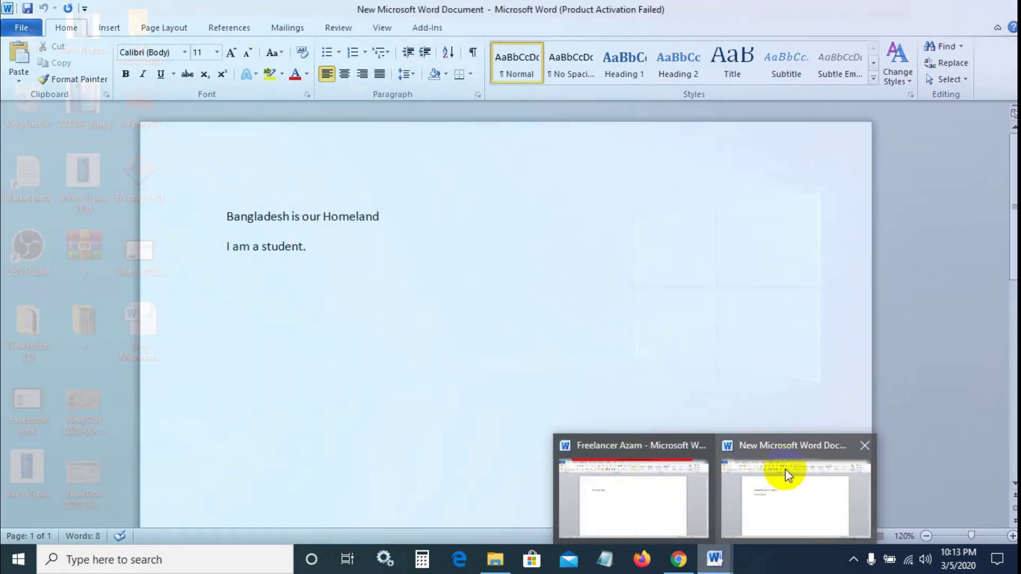
mouse_move(714, 559)
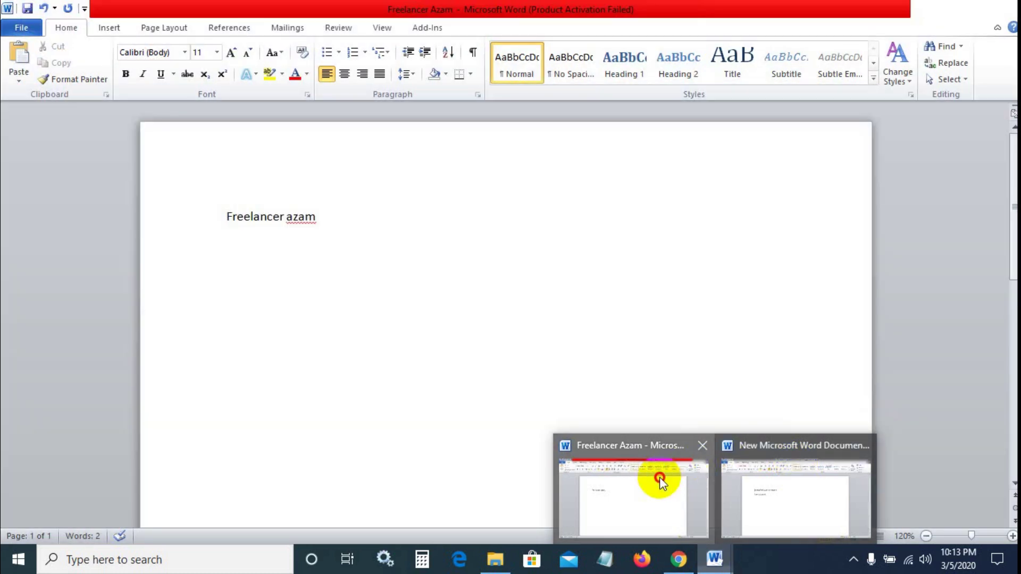
click(660, 477)
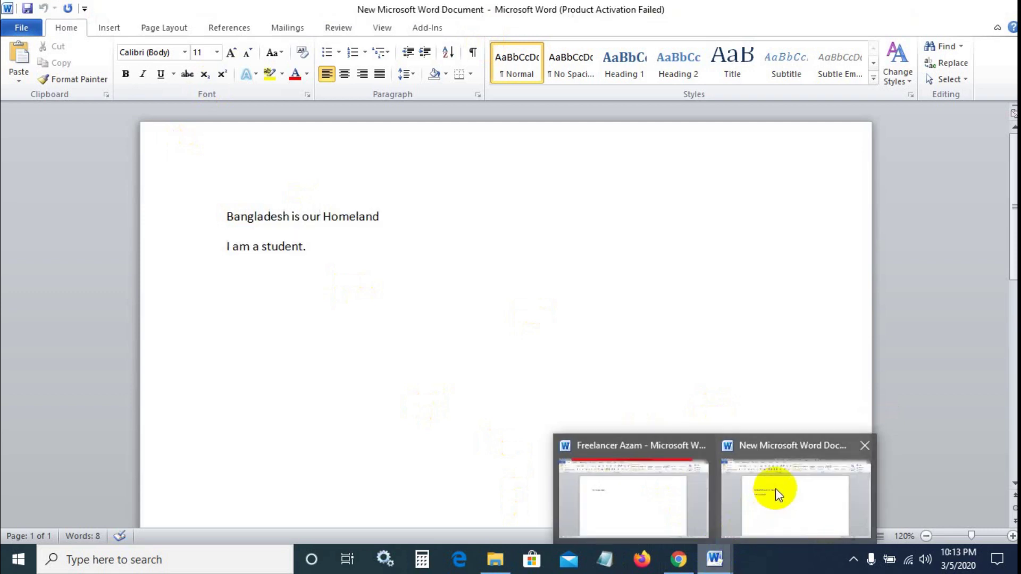
click(775, 488)
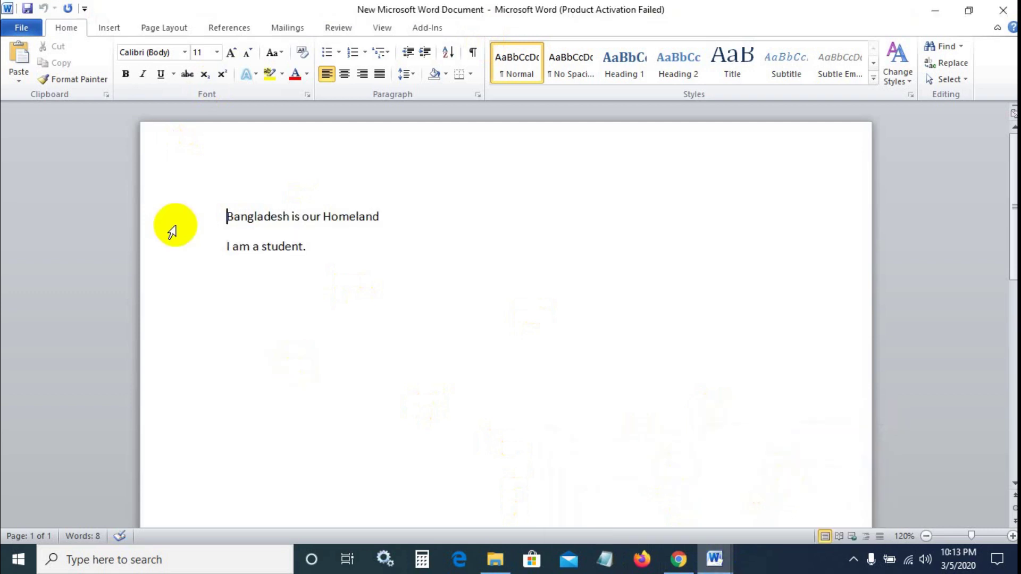
click(1002, 9)
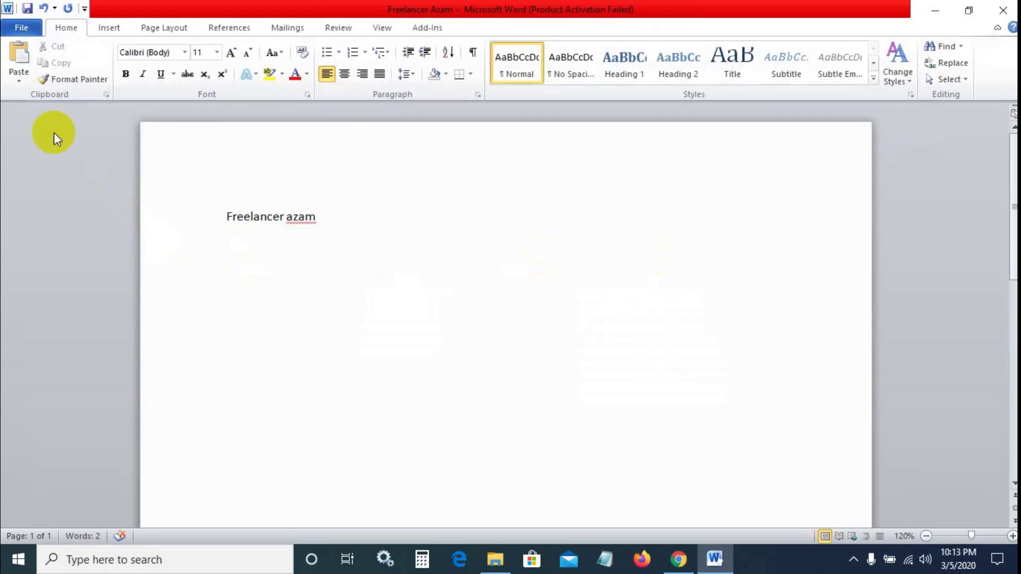
Choose Close from the File menu for Freelancer Azam, triggering the save-changes prompt
click(21, 27)
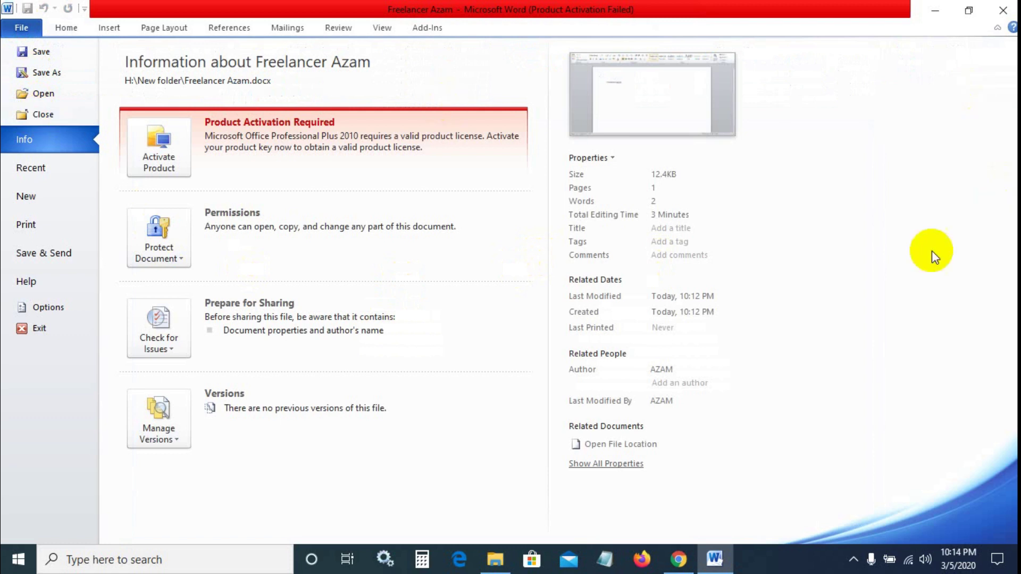
click(28, 115)
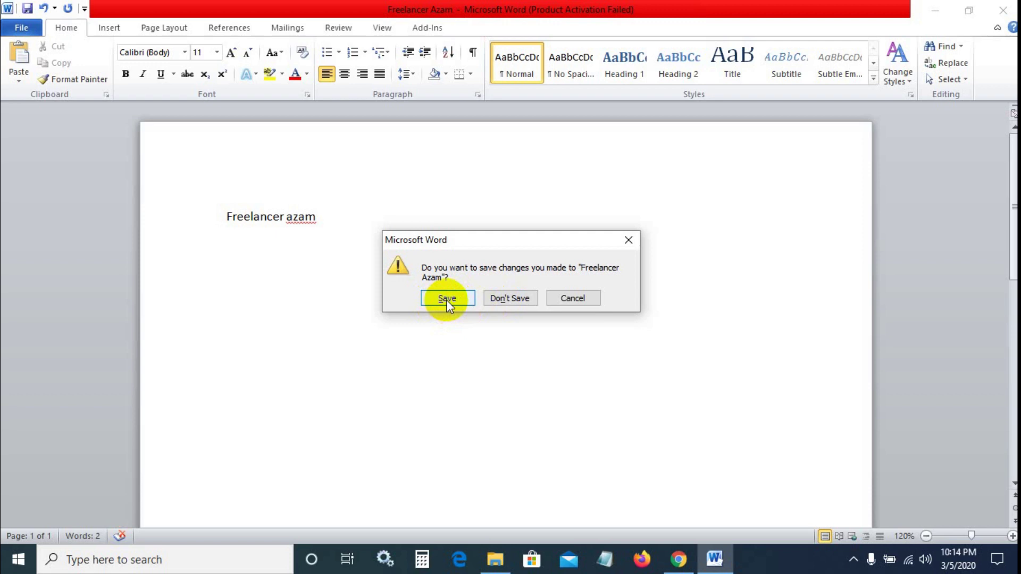
Choose Save in the prompt so Freelancer Azam is saved and closed
click(446, 299)
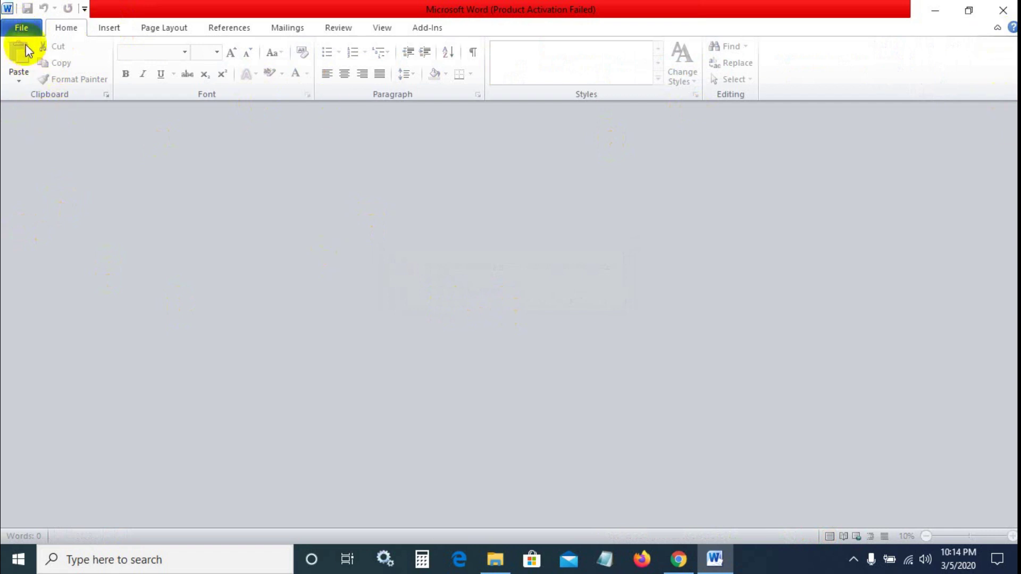
Reopen Freelancer Azam from New Volume (H:) > New folder via File > Open
click(21, 28)
click(7, 8)
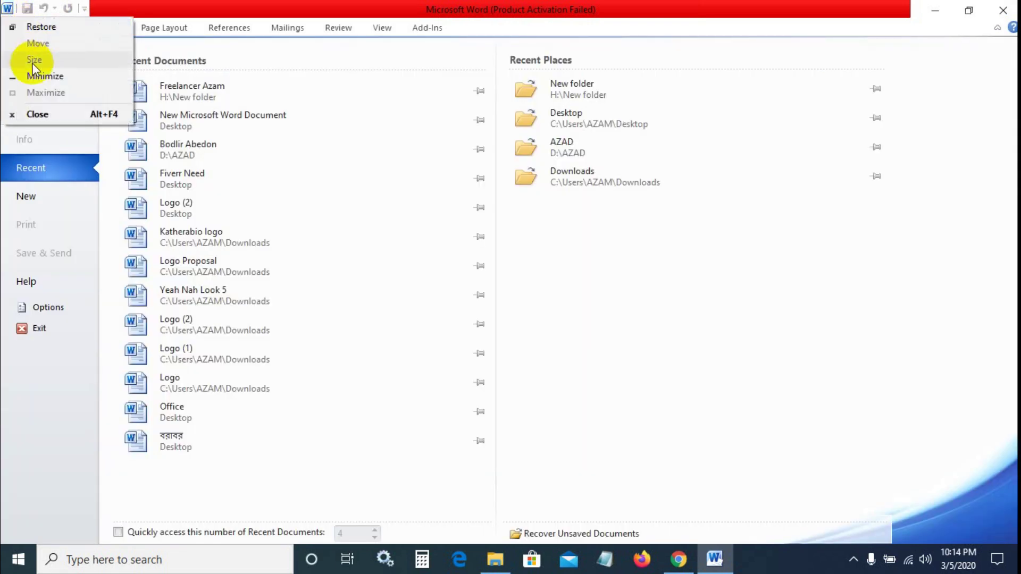
click(609, 316)
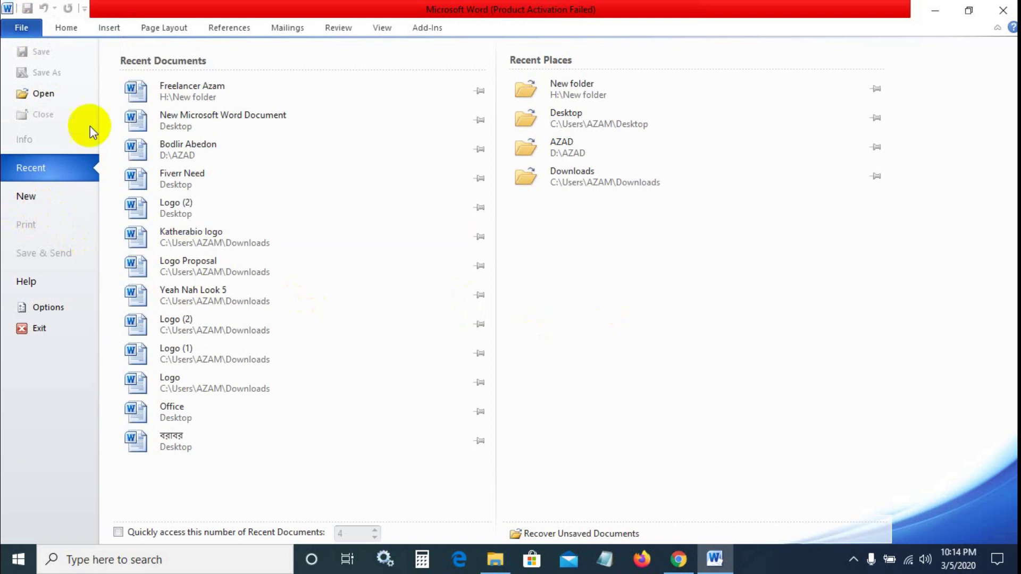
click(43, 94)
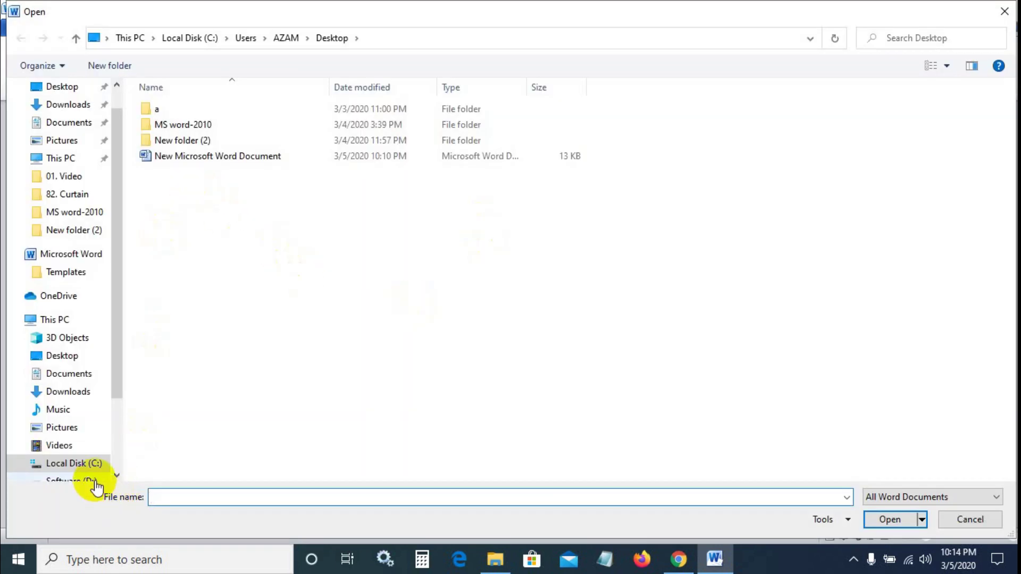
scroll(107, 447, down, 2)
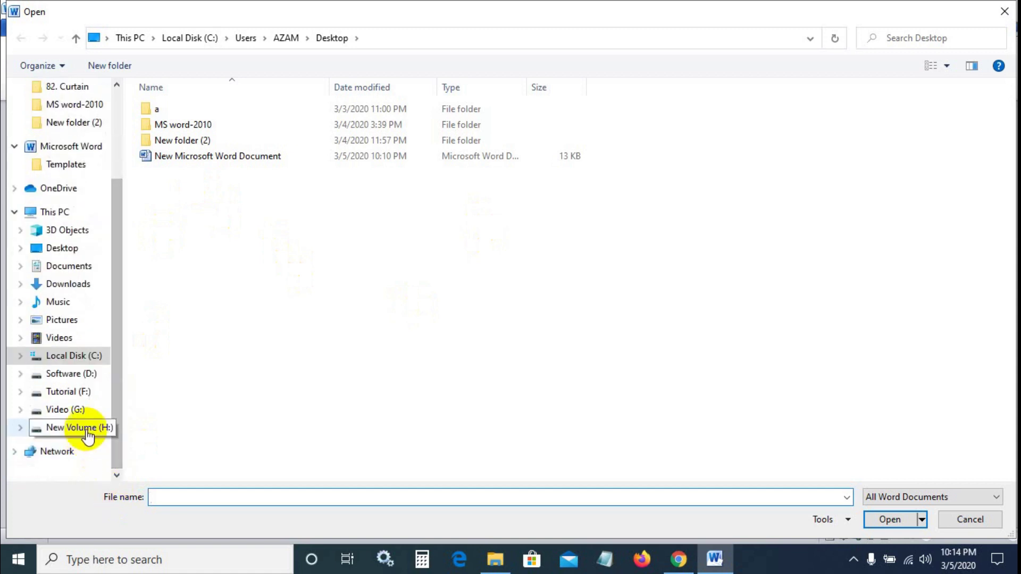
click(80, 428)
click(181, 157)
double_click(181, 156)
double_click(184, 112)
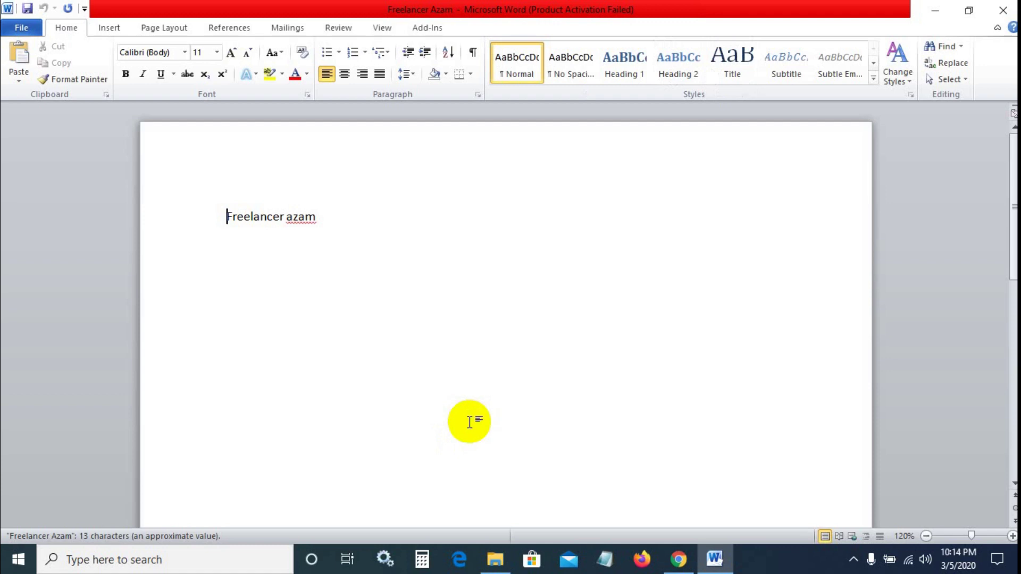
Look through Recent and New in the File tab, then create a blank document
click(19, 29)
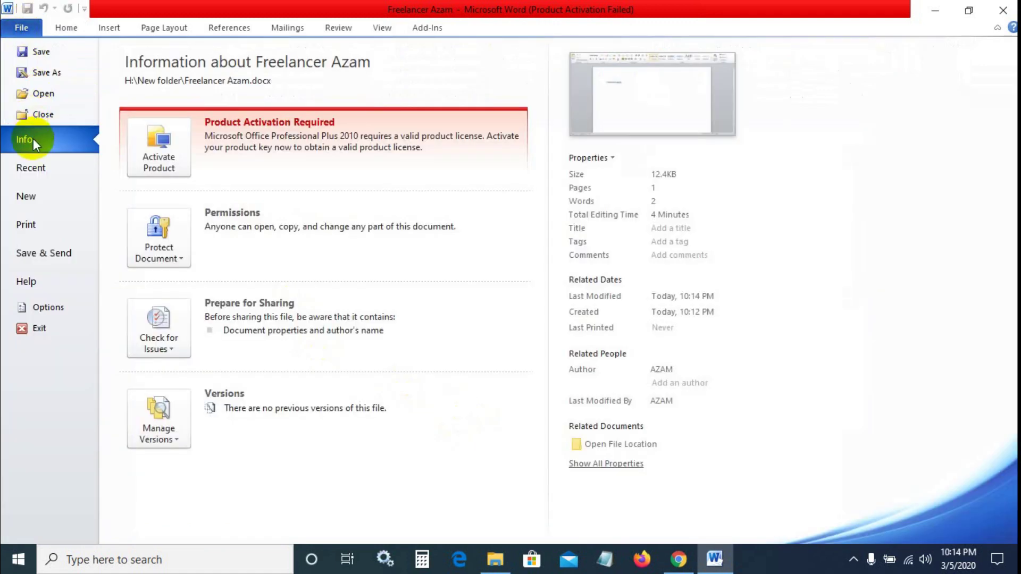
click(58, 174)
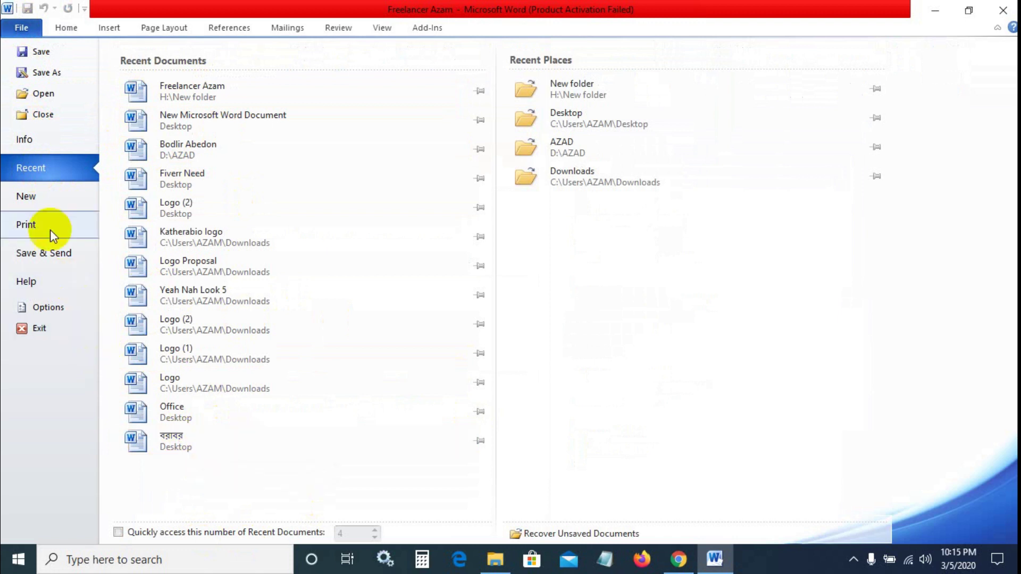
click(32, 197)
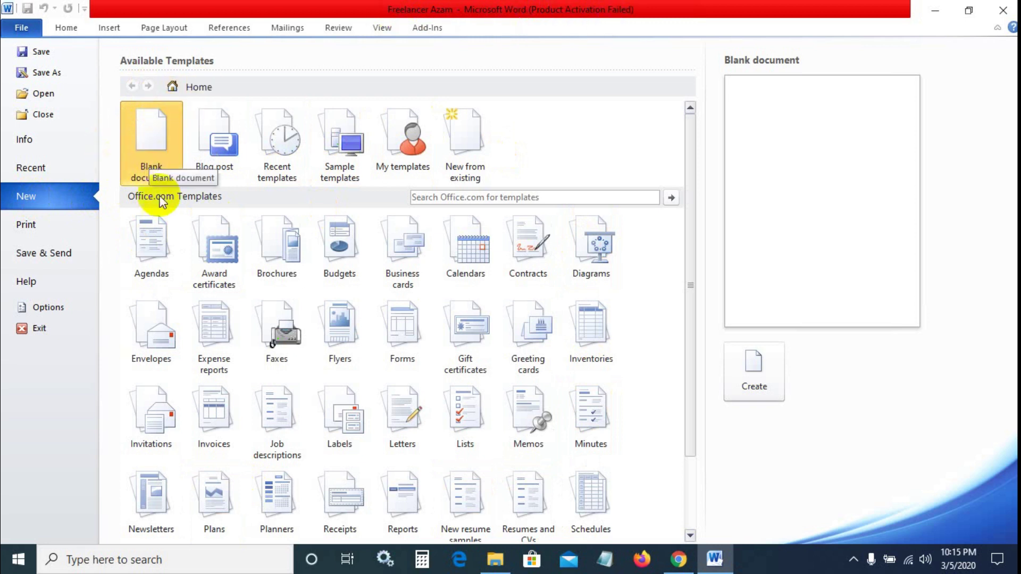
click(161, 155)
click(160, 154)
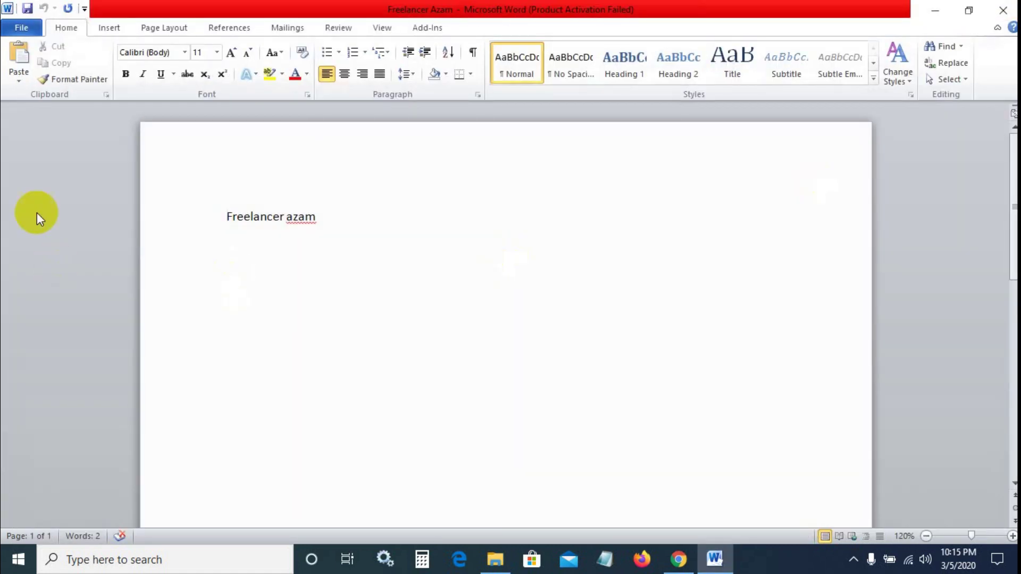
In File > Print, set copies to 10 and open the Print All Pages dropdown
click(20, 28)
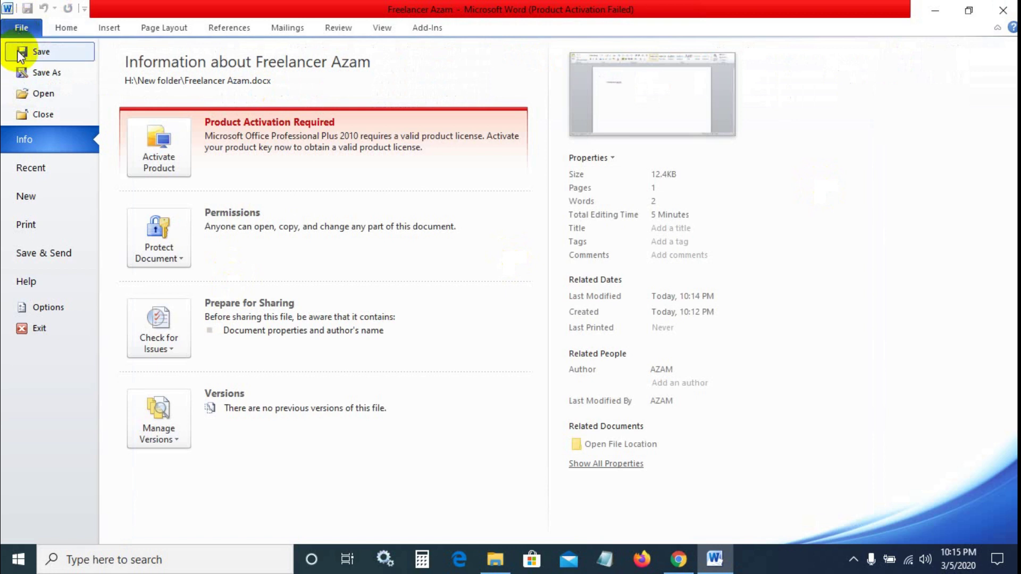
click(33, 224)
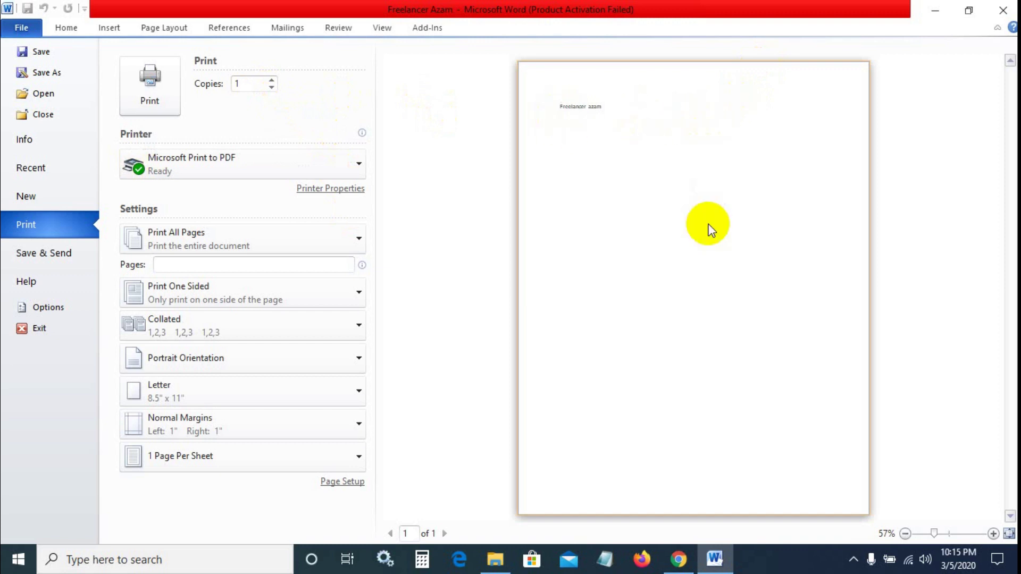
double_click(248, 85)
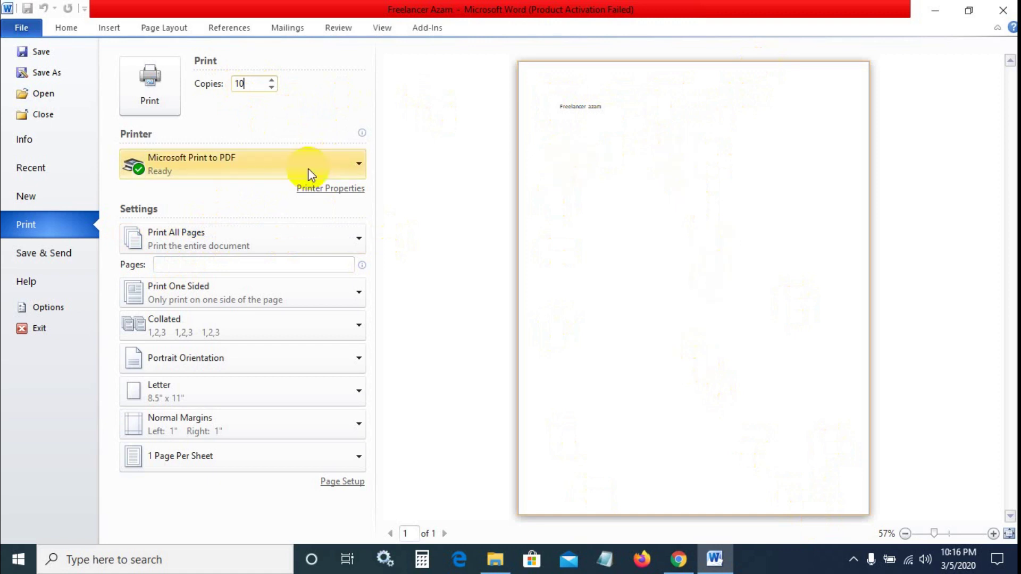
click(357, 241)
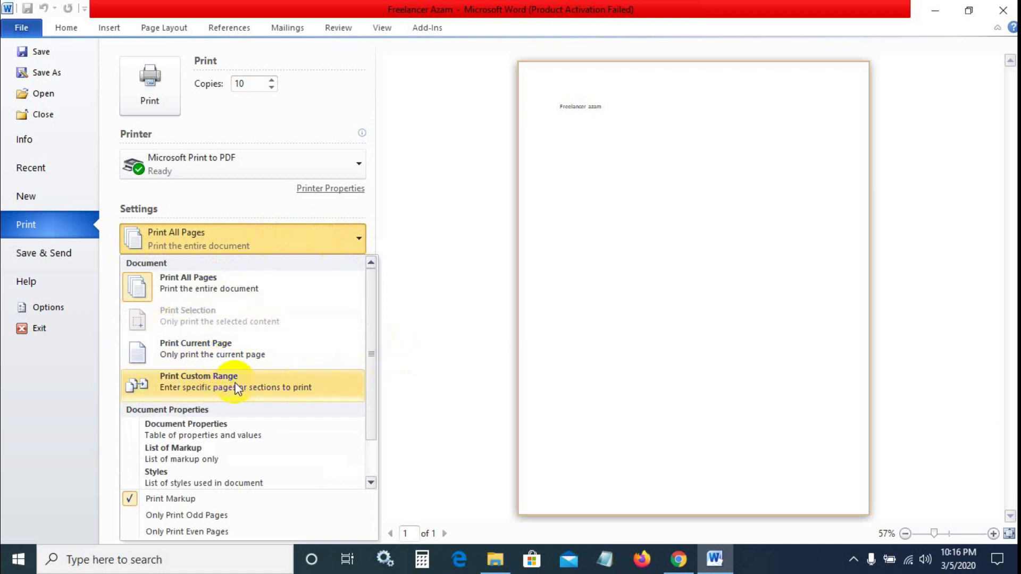
Review the paper size and margin presets, keeping All Pages, Letter 8.5" x 11" and Normal margins
click(416, 256)
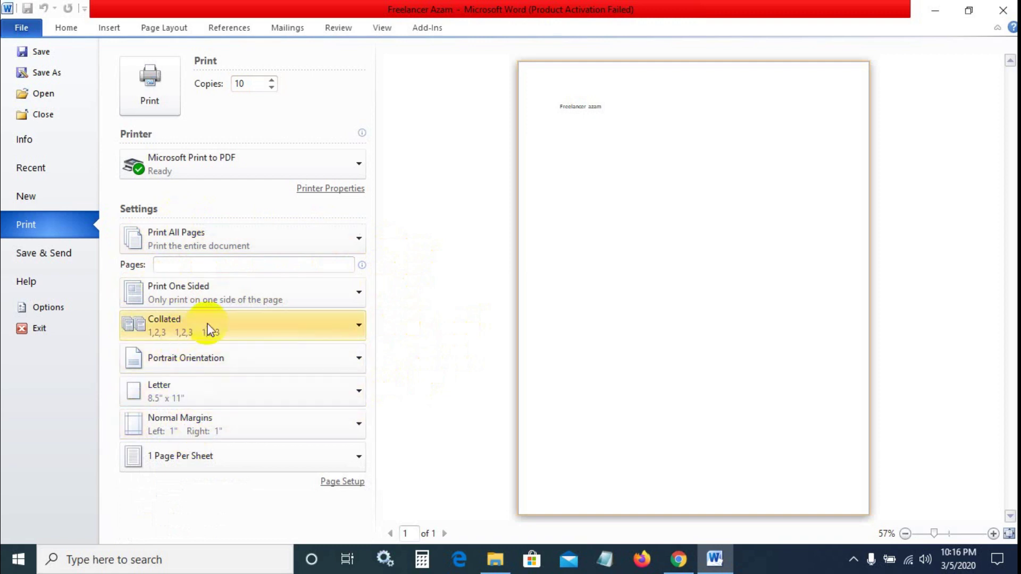
click(345, 393)
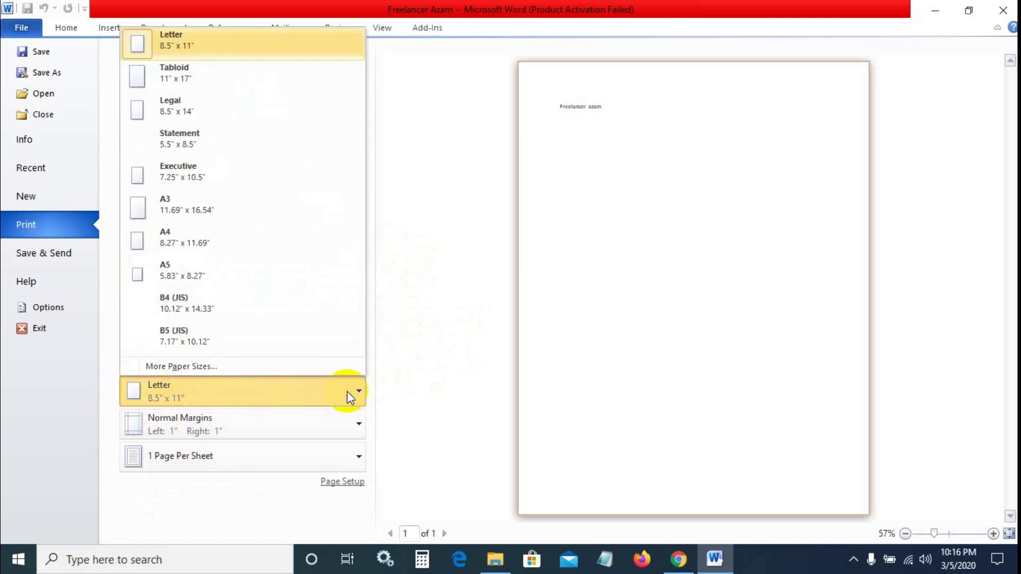
click(464, 391)
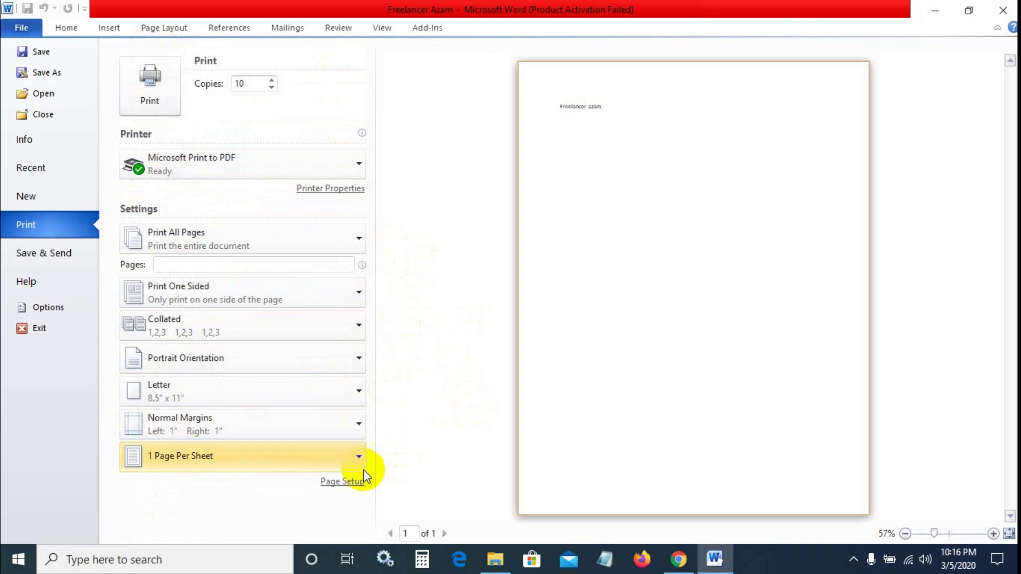
click(355, 426)
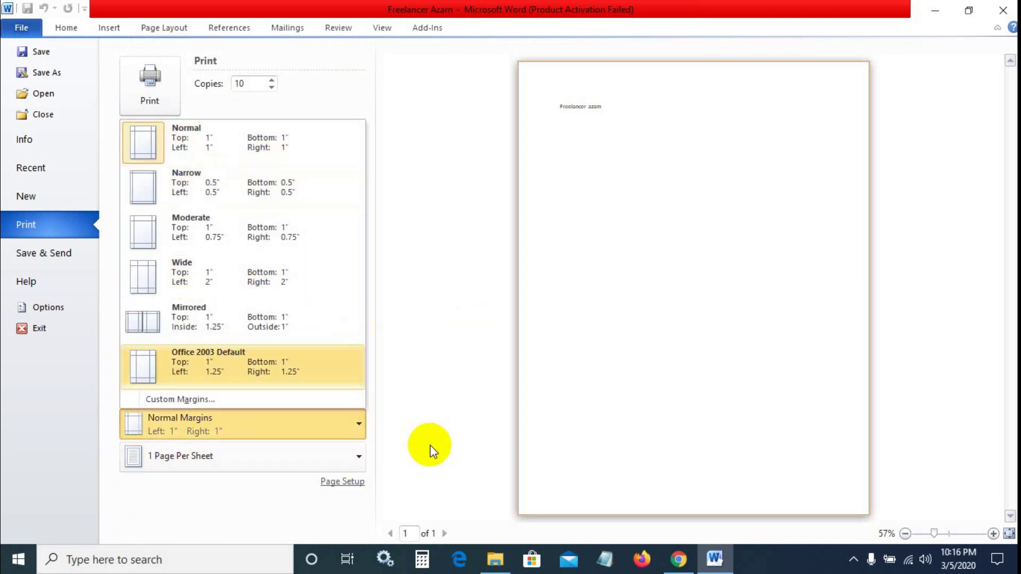
click(401, 484)
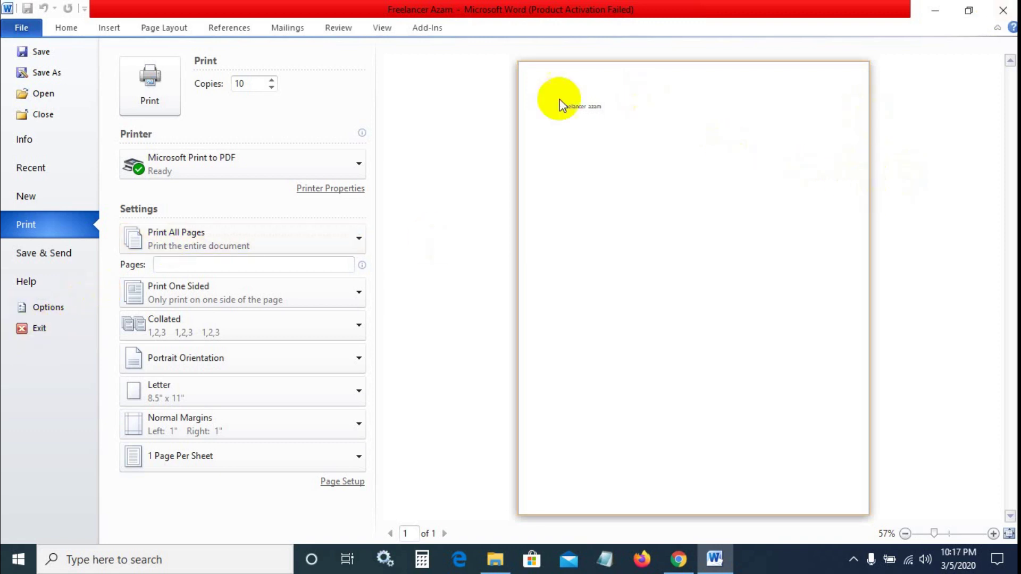
Exit Word, reopen the document from File Explorer, and close the Activation Wizard
click(40, 330)
double_click(163, 101)
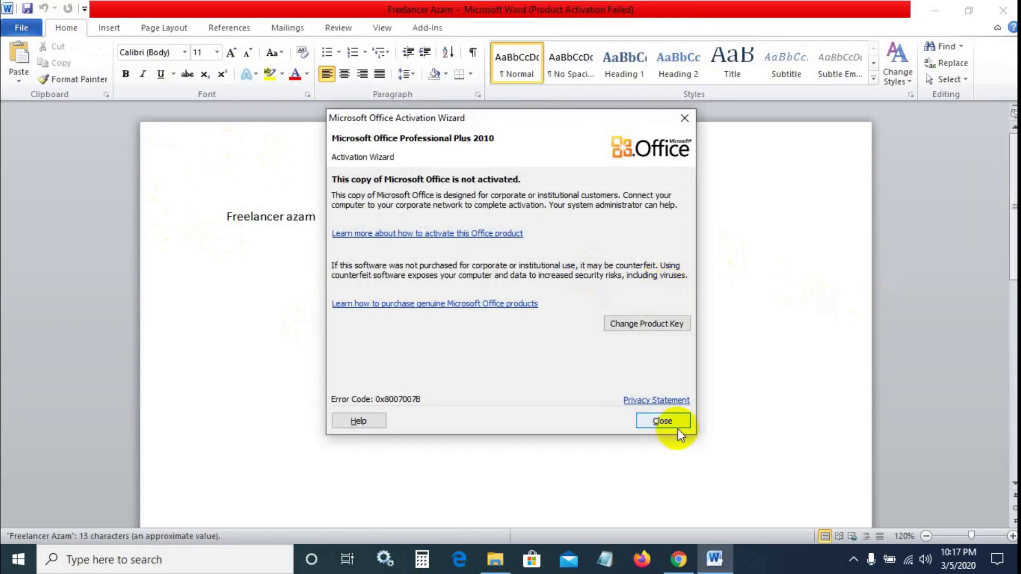
click(679, 420)
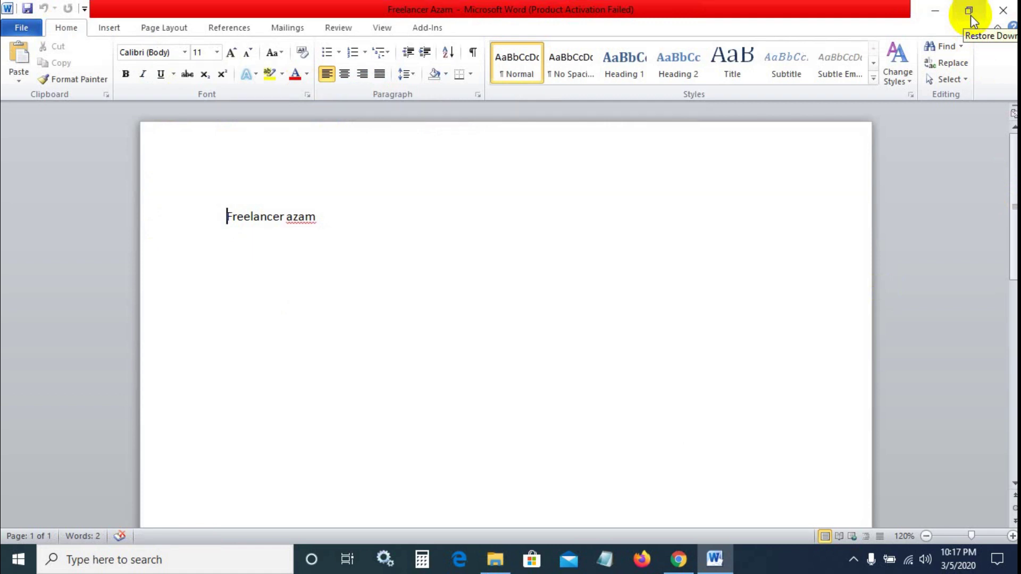
click(968, 10)
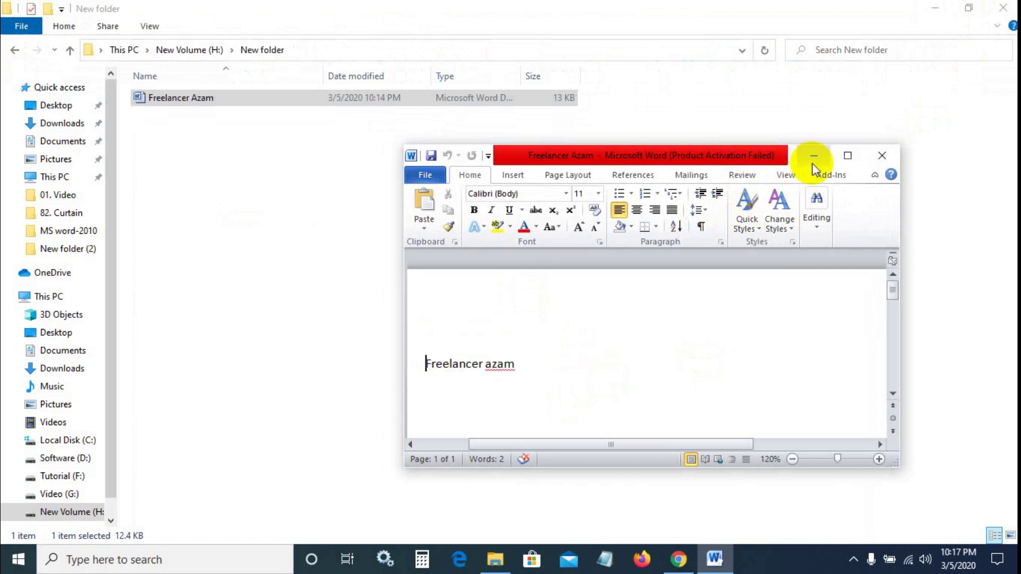
click(847, 157)
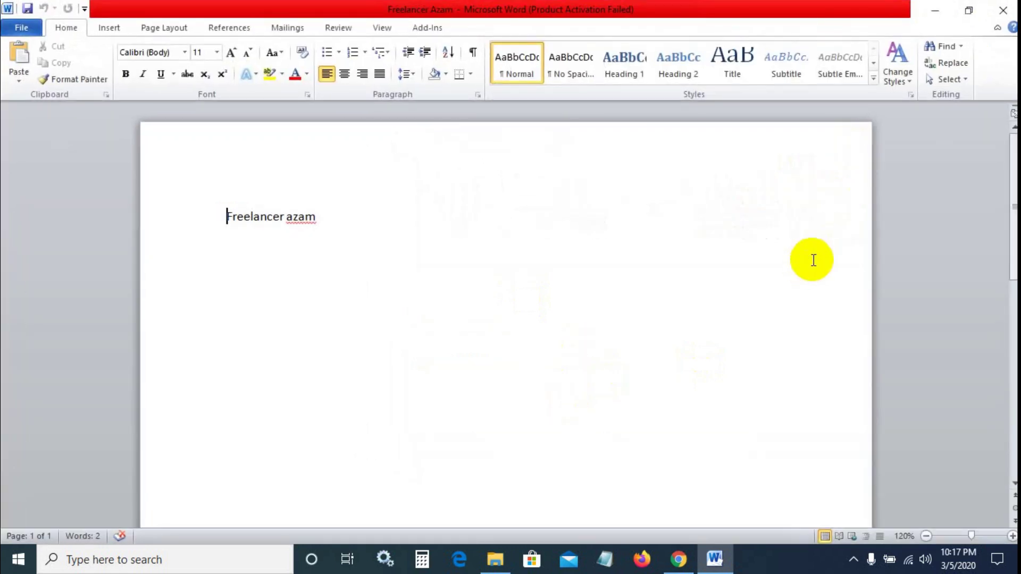
click(935, 13)
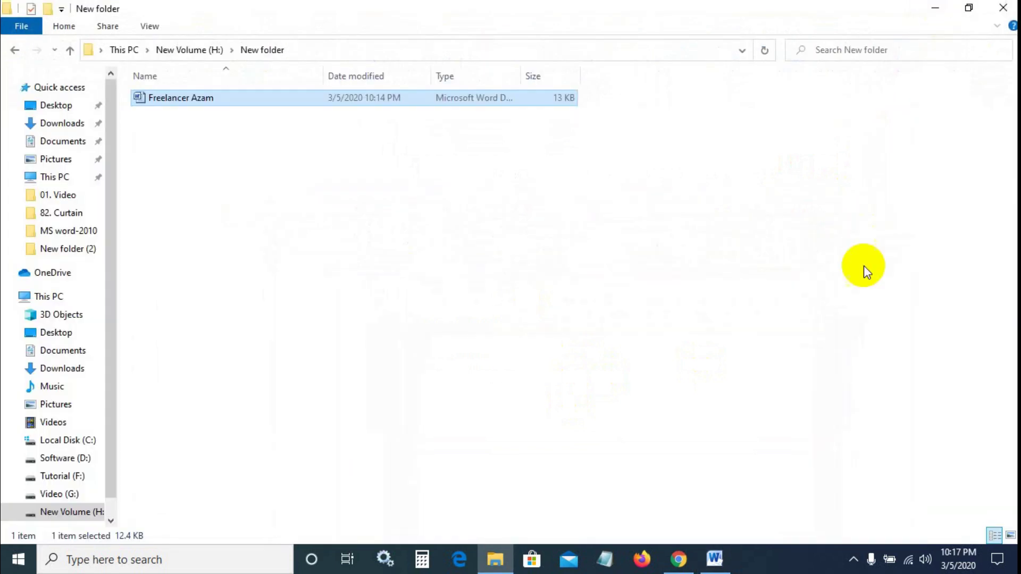
mouse_move(713, 559)
click(717, 568)
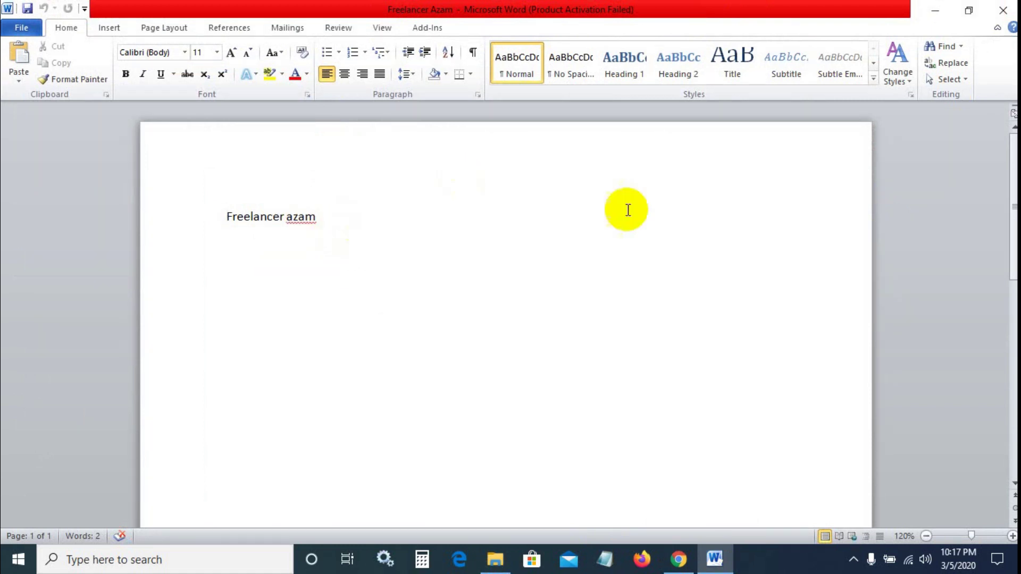
click(1002, 10)
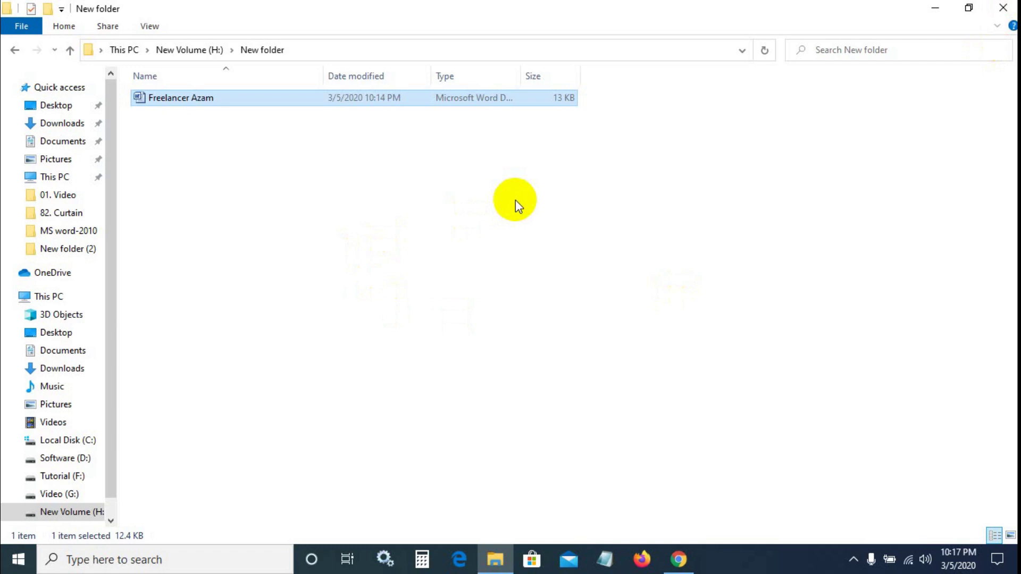
double_click(205, 99)
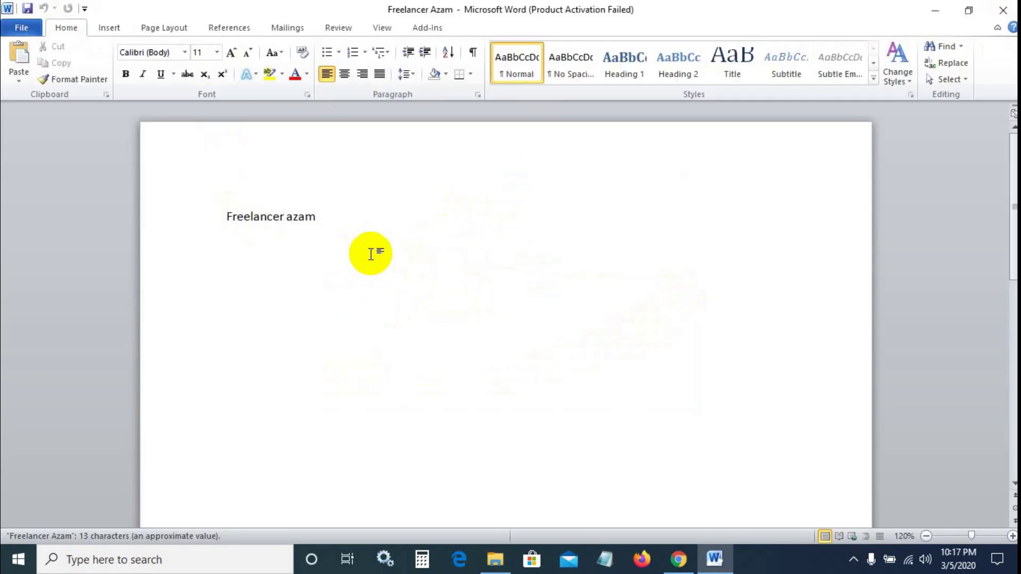
Cut the line to 'Freelancer', add a short self-introduction line below, then close saving changes
click(660, 417)
click(355, 222)
key(BackSpace)
key(BackSpace)
key(BackSpace)
key(BackSpace)
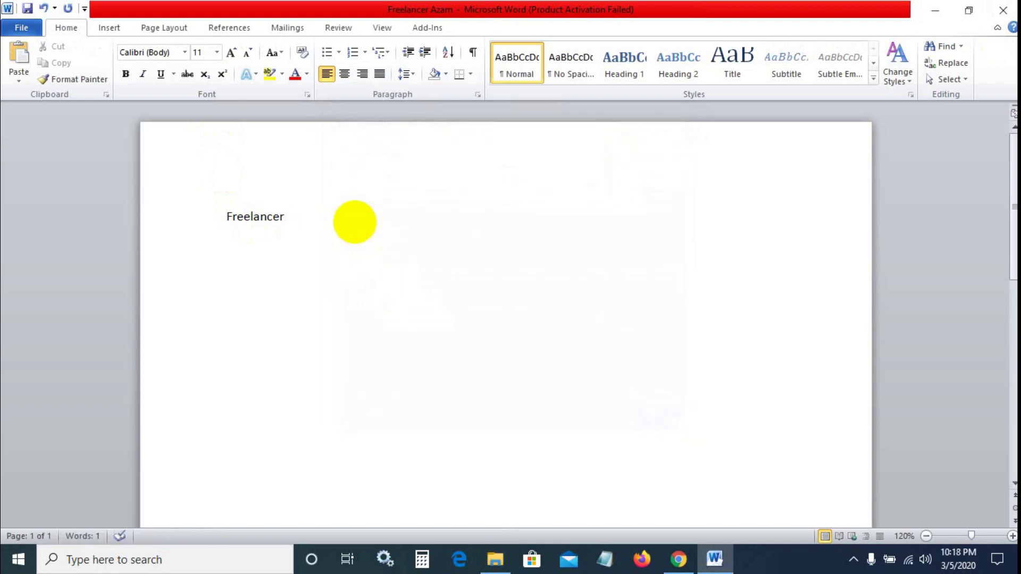
key(Return)
text(I am )
text(azam)
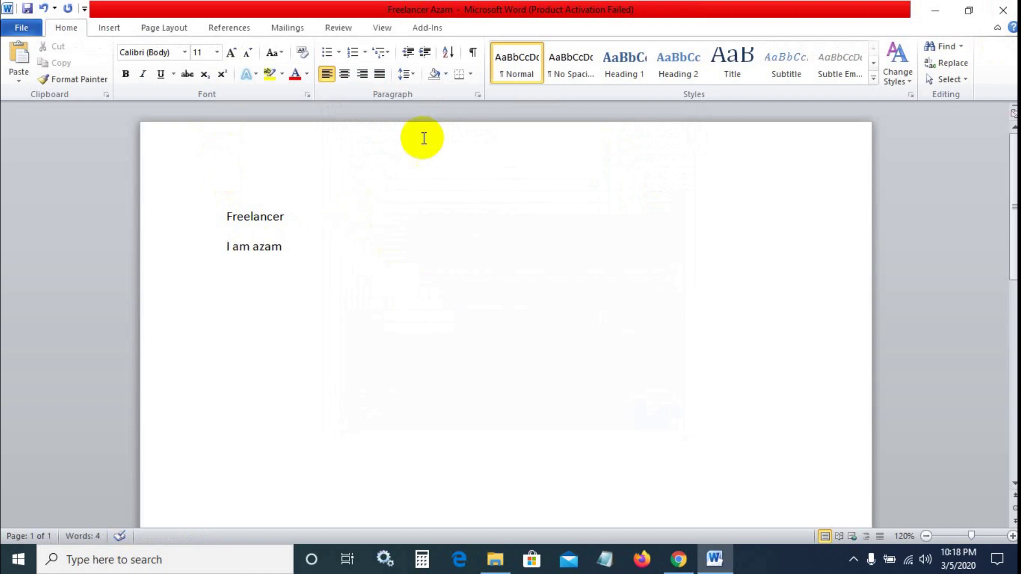
click(1003, 15)
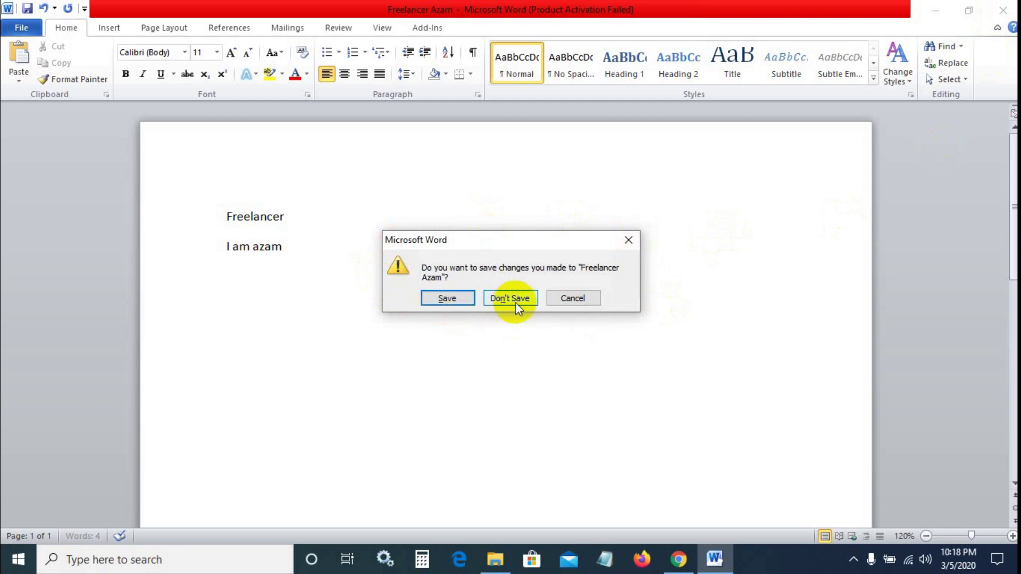
click(447, 298)
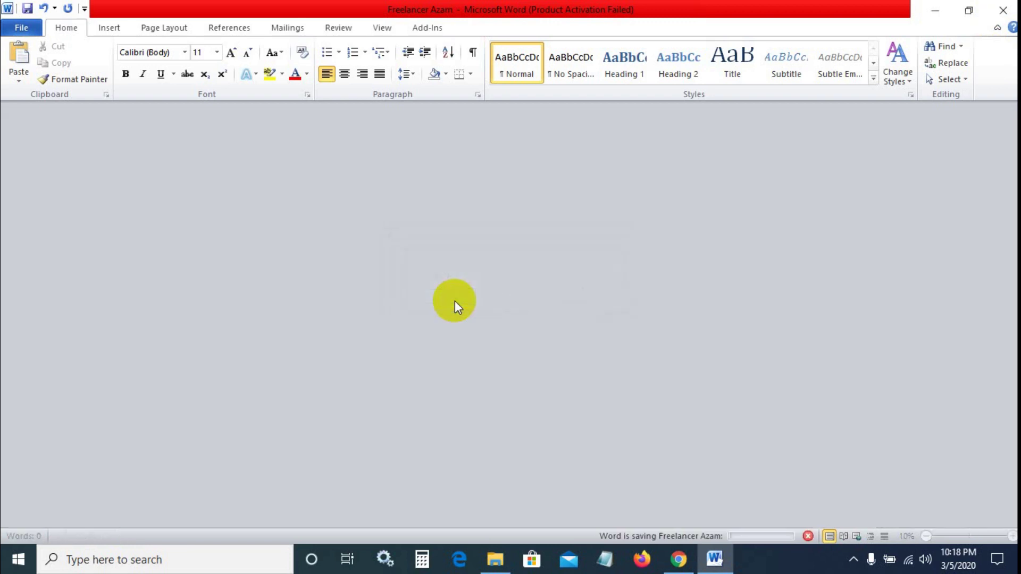
Close File Explorer and refresh the desktop
click(1003, 8)
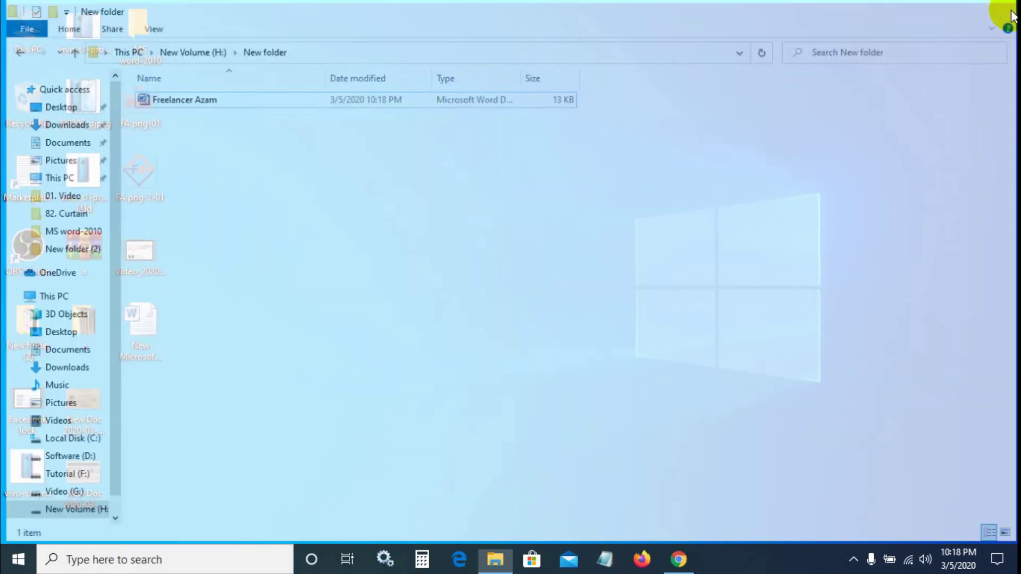
right_click(417, 160)
click(439, 199)
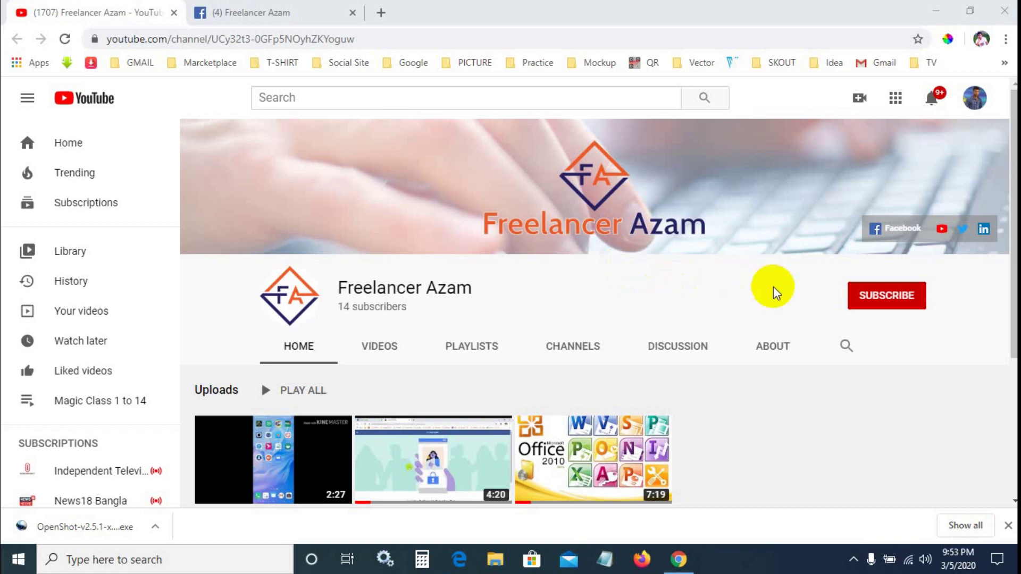
Subscribe to the YouTube channel and set its notifications bell to All
click(897, 299)
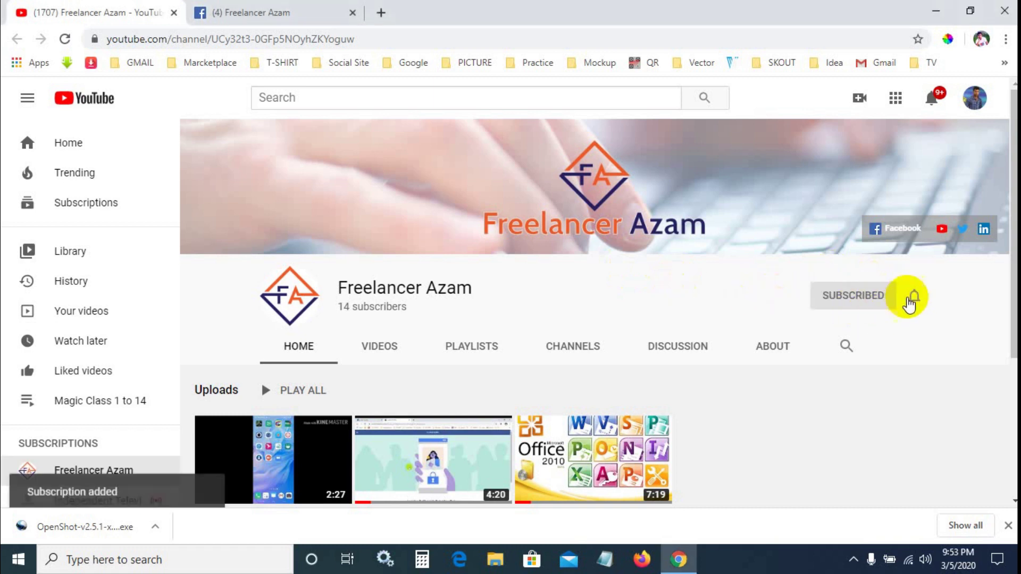
click(915, 298)
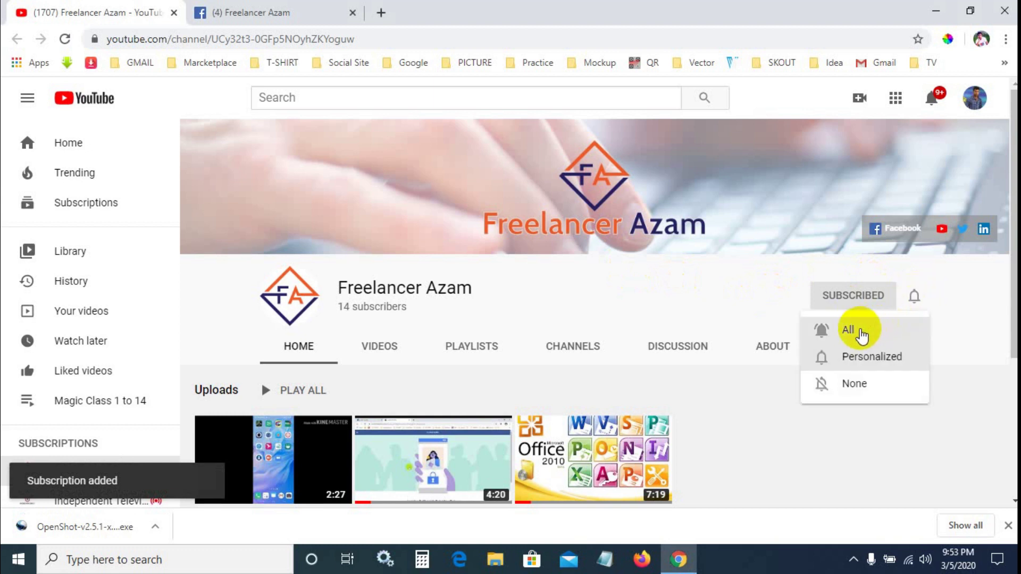
click(857, 332)
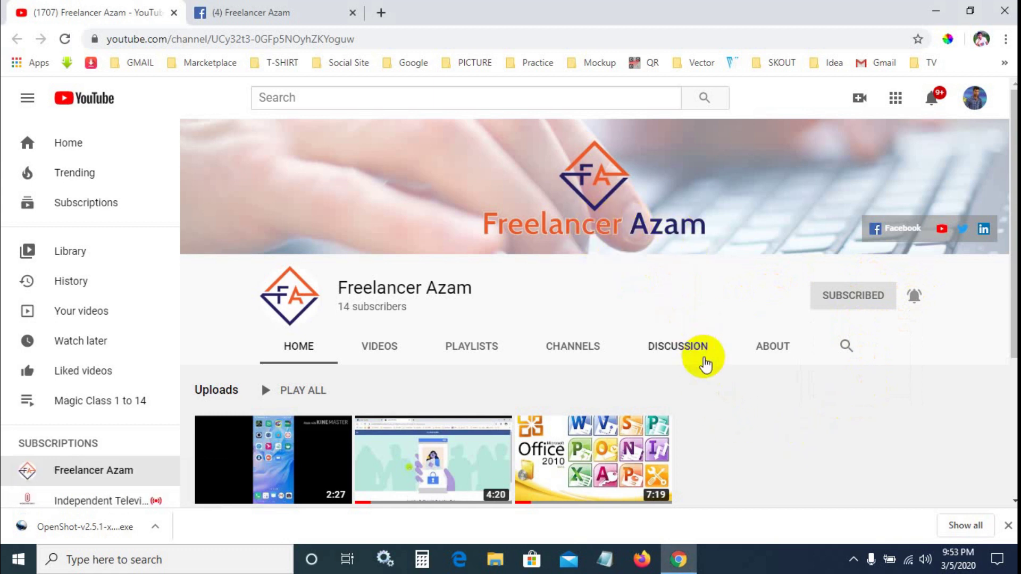
click(852, 559)
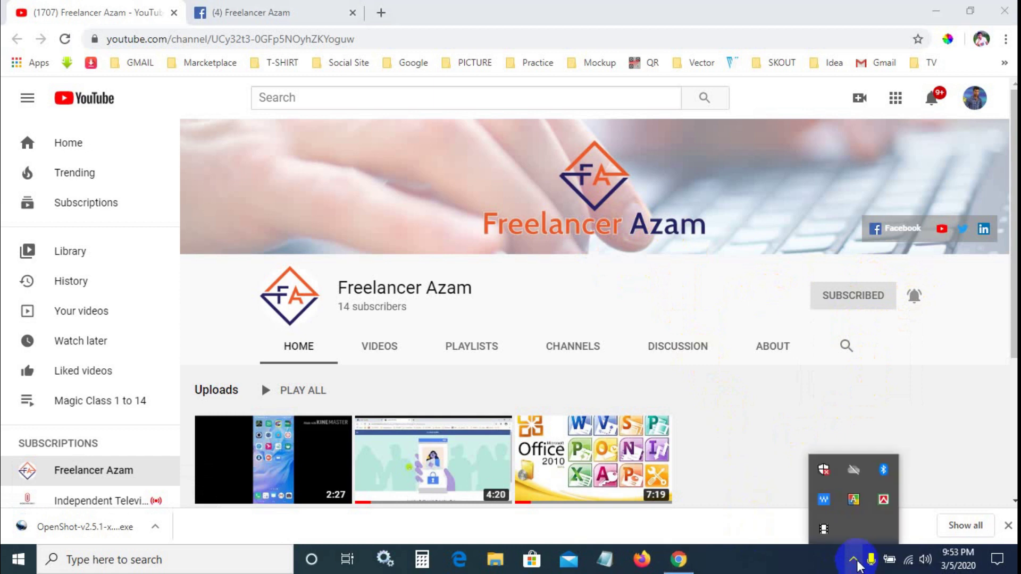